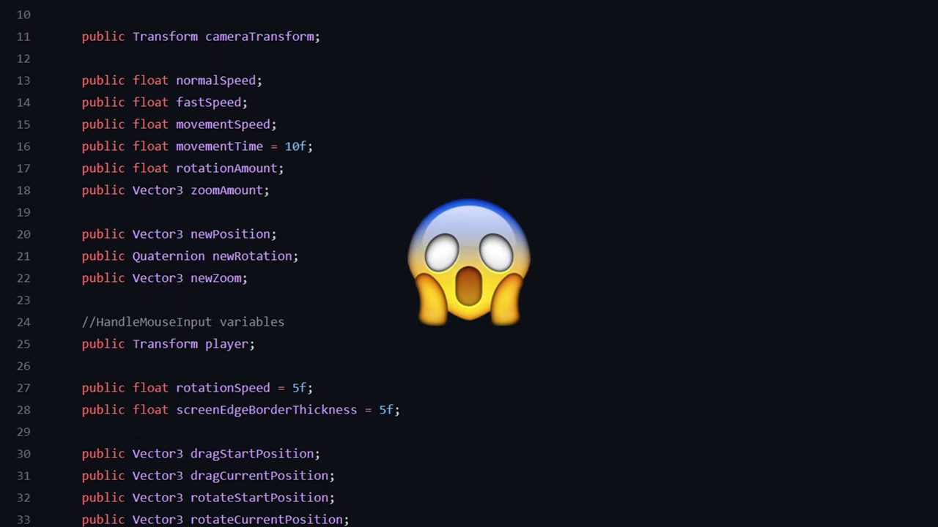
{"action": "scroll", "coordinate": [469, 263], "scroll_direction": "down", "scroll_amount": 15}
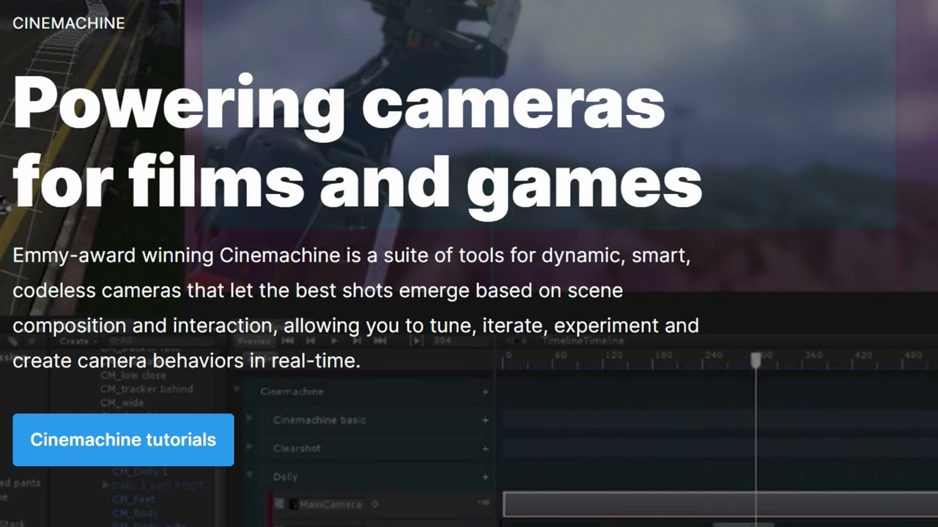
Step: Scroll through the Cinemachine overview web page
{"action": "scroll", "coordinate": [469, 264], "scroll_direction": "down", "scroll_amount": 7}
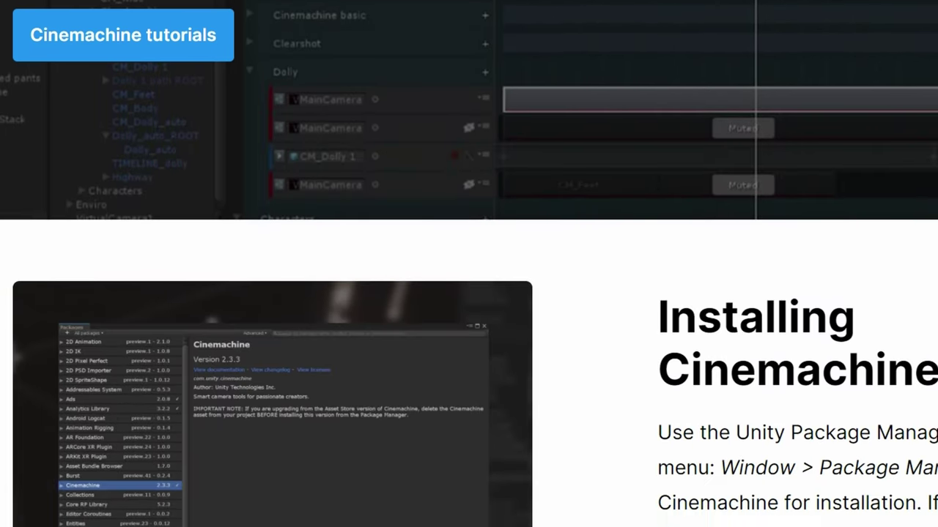
{"action": "scroll", "coordinate": [469, 263], "scroll_direction": "down", "scroll_amount": 9}
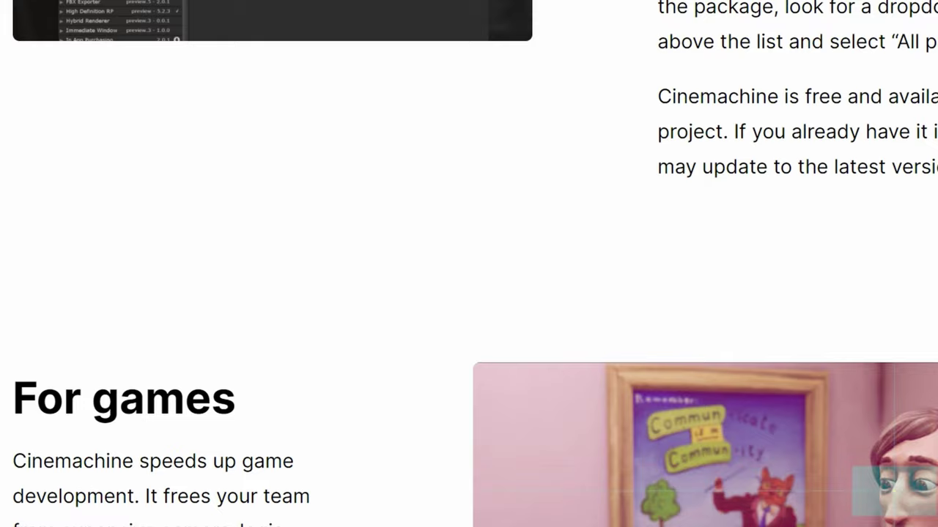
{"action": "scroll", "coordinate": [469, 263], "scroll_direction": "down", "scroll_amount": 5}
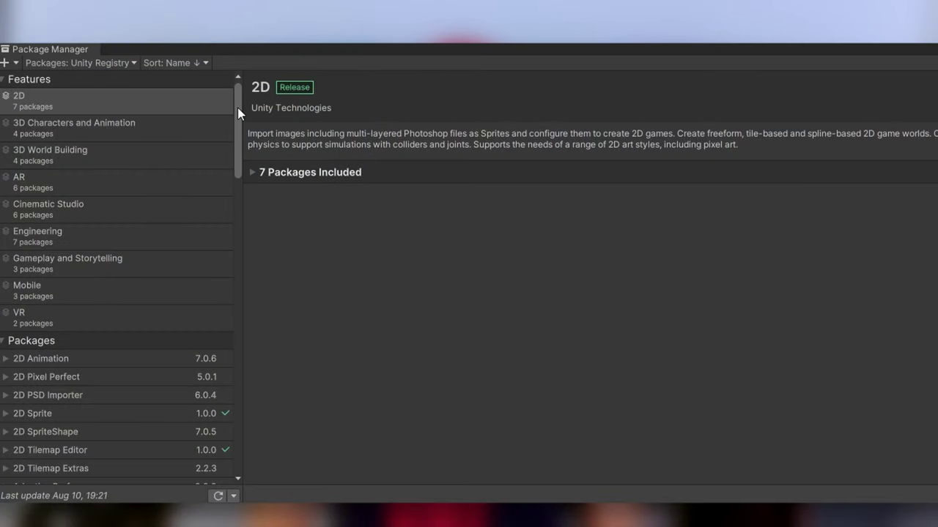
Step: Select Cinemachine in the Package Manager's Unity Registry and install it
{"action": "left_click_drag", "start_coordinate": [237, 107], "coordinate": [244, 225]}
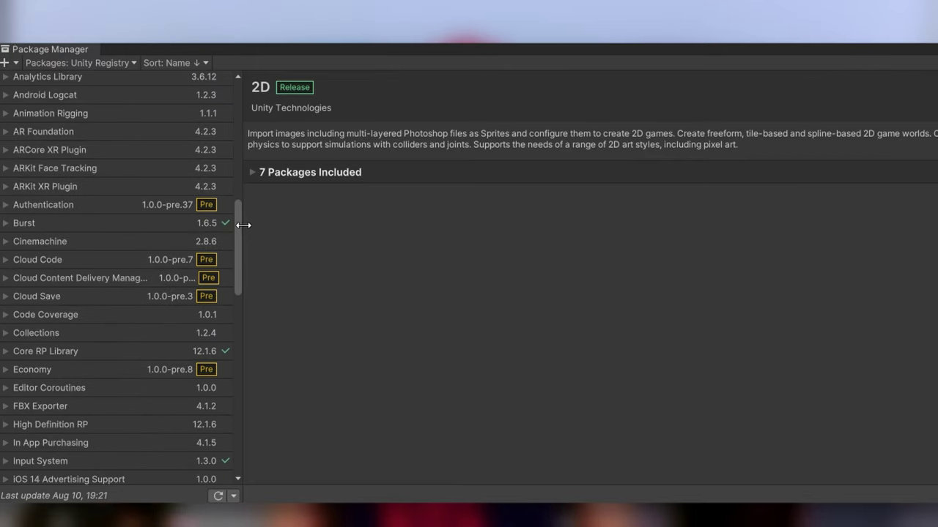
{"action": "left_click", "coordinate": [67, 241]}
{"action": "left_click", "coordinate": [901, 496]}
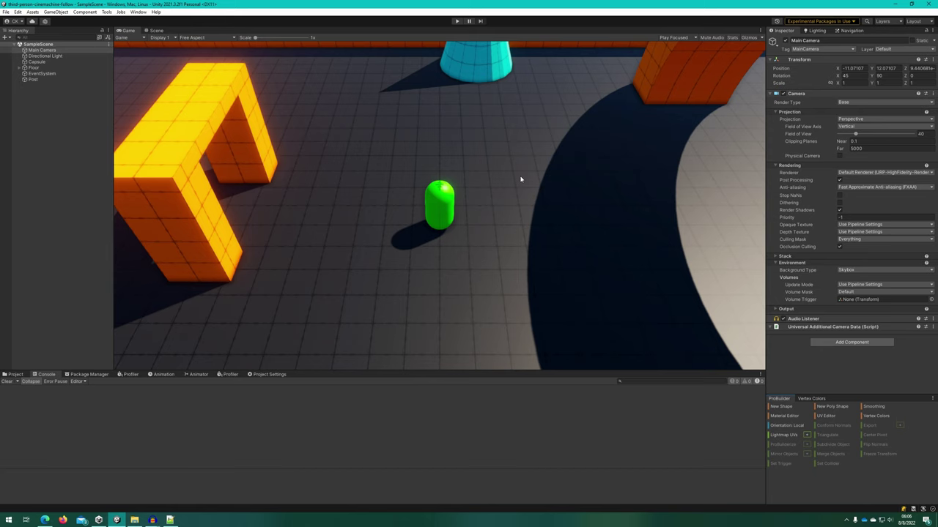
Step: Add a CinemachineBrain component to Main Camera, with a 2 s Ease In Out default blend
{"action": "left_click", "coordinate": [743, 423]}
{"action": "type", "text": "cinemachinebrain"}
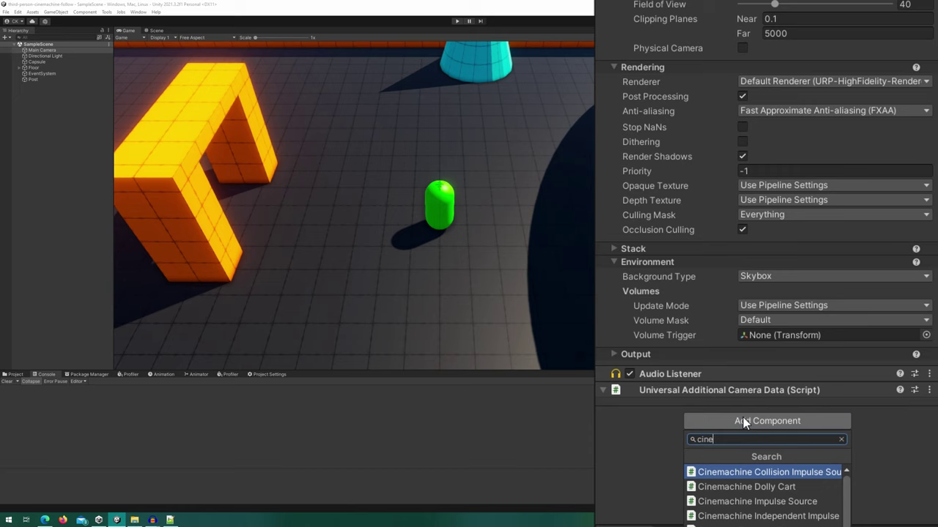
{"action": "key", "text": "Return"}
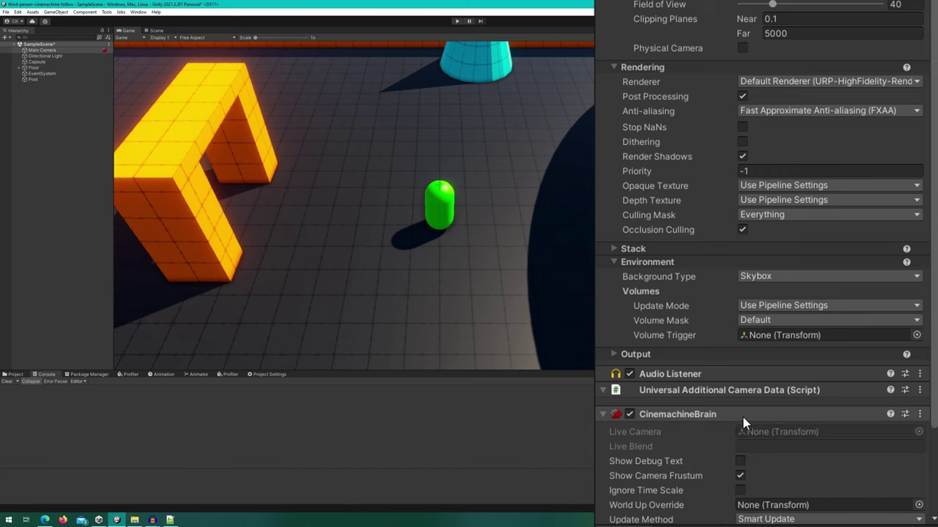
{"action": "scroll", "coordinate": [713, 397], "scroll_direction": "down", "scroll_amount": 3}
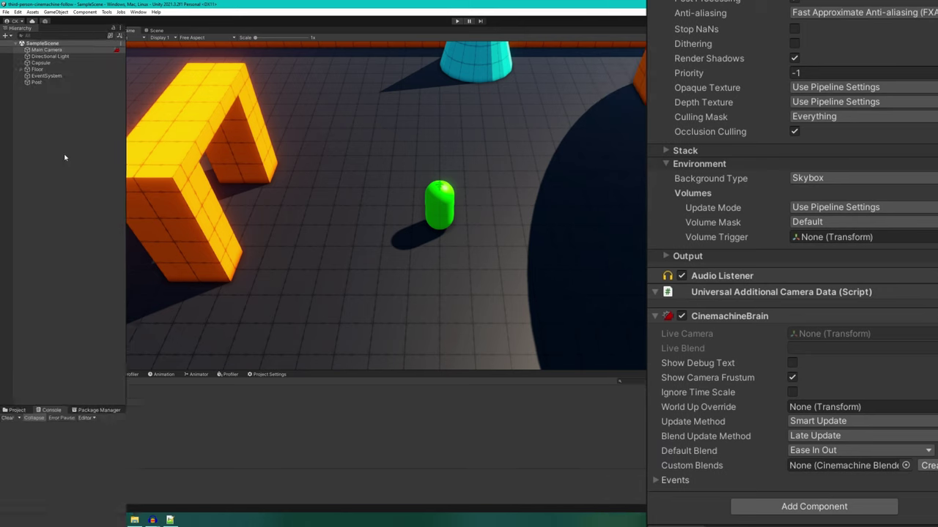
Step: Create an empty object named 'Virtual Camera' and nest it under Main Camera
{"action": "right_click", "coordinate": [58, 144]}
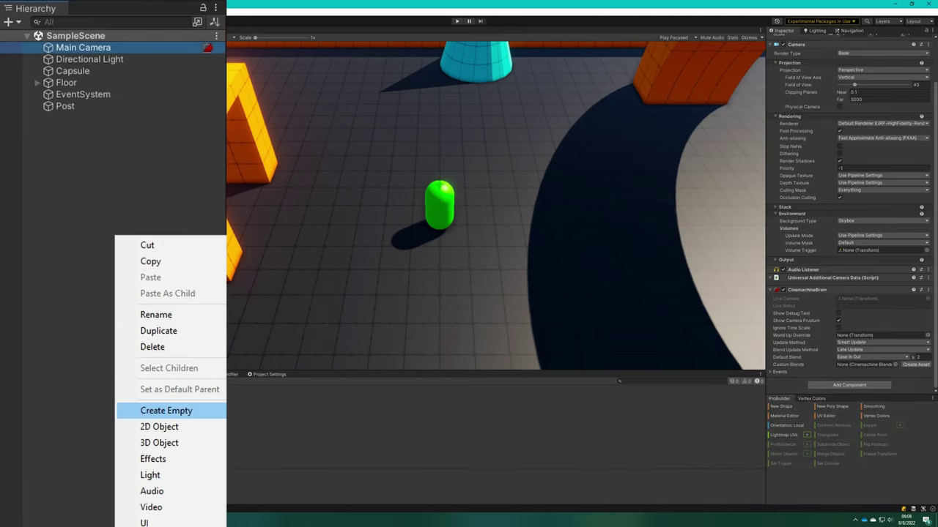
{"action": "left_click", "coordinate": [166, 411]}
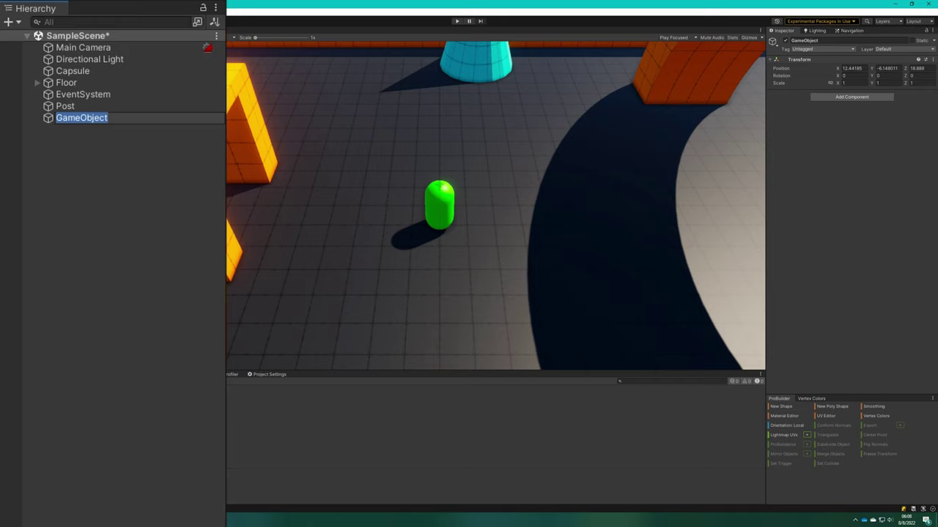
{"action": "type", "text": "Virtual Camera"}
{"action": "key", "text": "Return"}
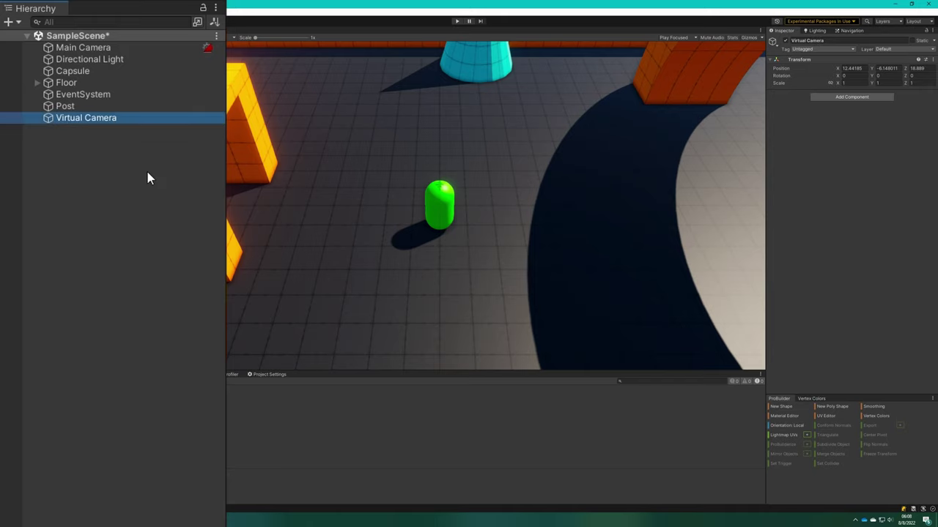
{"action": "left_click_drag", "start_coordinate": [110, 118], "coordinate": [140, 54]}
Step: Add a CinemachineVirtualCamera component to Virtual Camera (priority 10, FOV 40)
{"action": "left_click", "coordinate": [852, 97]}
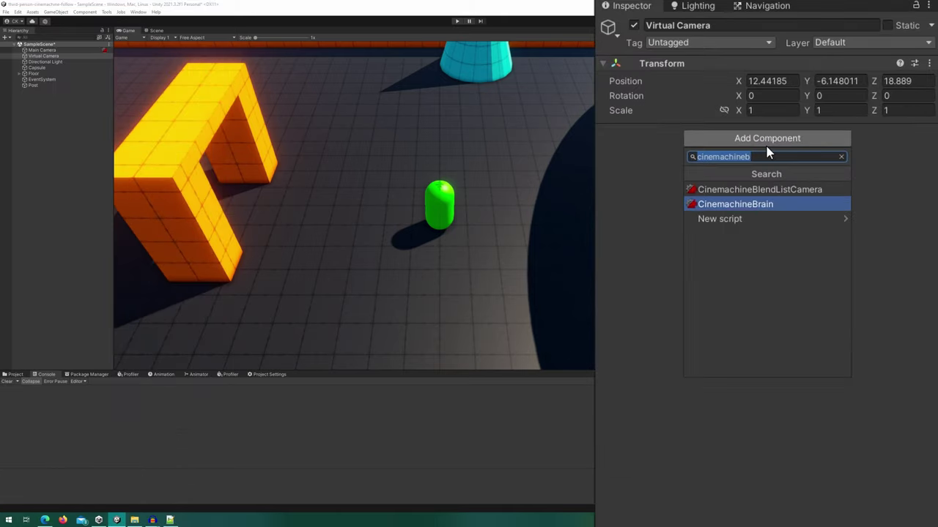
{"action": "type", "text": "virtual"}
{"action": "key", "text": "Return"}
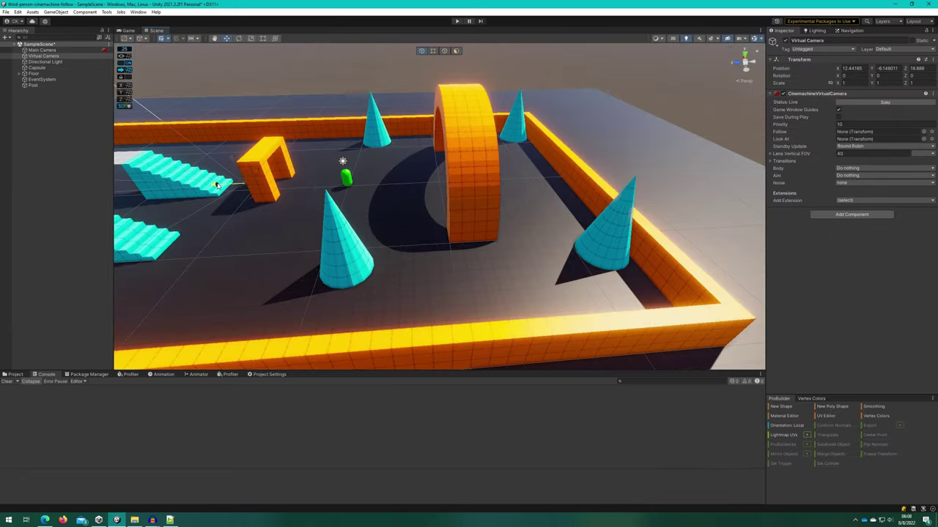
Step: Place the virtual camera at (-11, 8, -8.25), rotated (28, 53.51, 0), with Capsule as Follow and Look At
{"action": "left_click_drag", "start_coordinate": [404, 94], "coordinate": [431, 179]}
{"action": "left_click", "coordinate": [128, 31]}
{"action": "left_click_drag", "start_coordinate": [838, 76], "coordinate": [583, 208]}
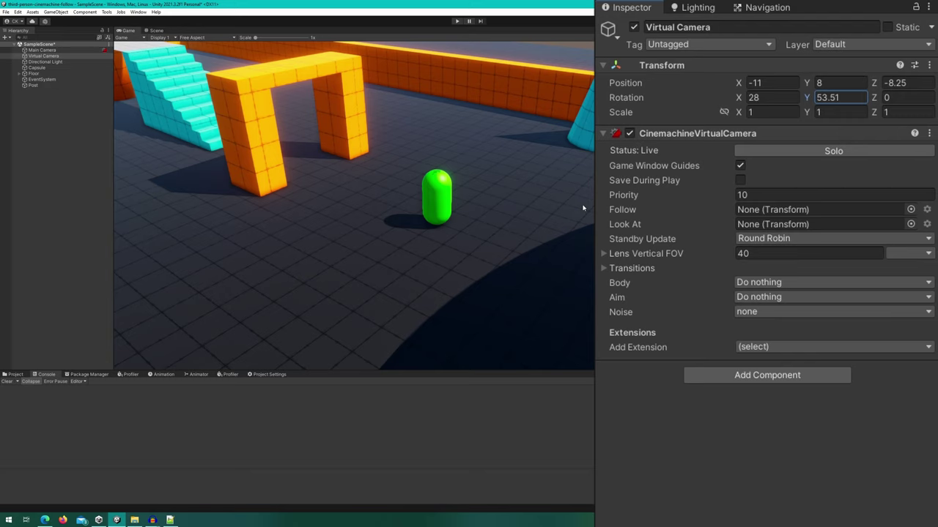
{"action": "left_click_drag", "start_coordinate": [36, 67], "coordinate": [784, 209]}
{"action": "left_click_drag", "start_coordinate": [37, 67], "coordinate": [788, 224]}
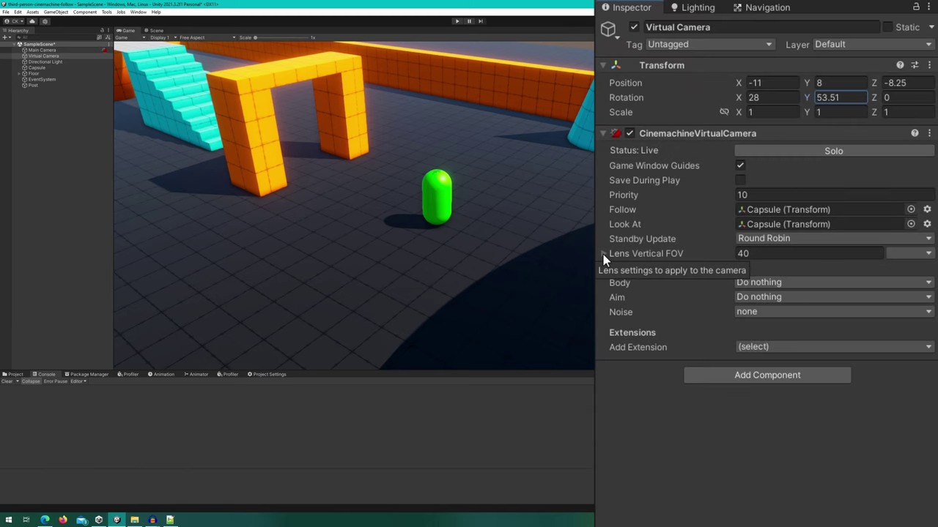
{"action": "left_click", "coordinate": [603, 254]}
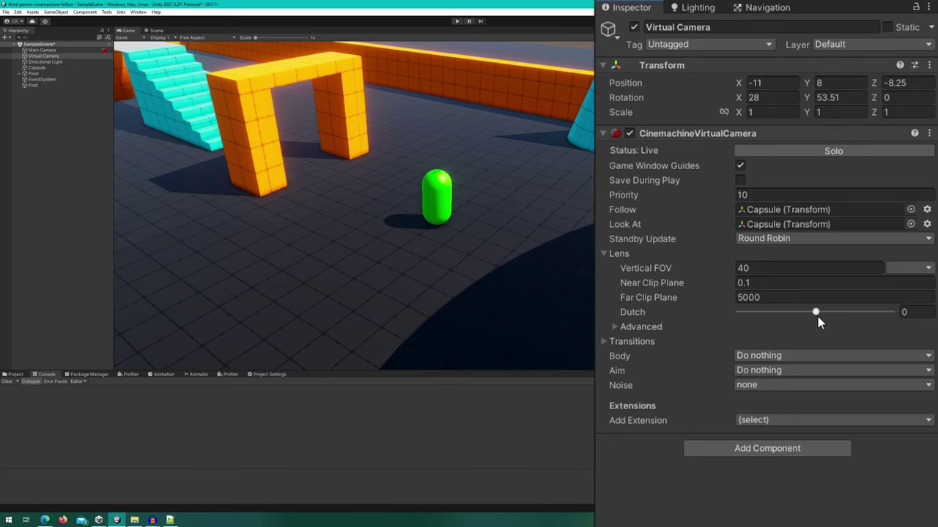
{"action": "mouse_move", "coordinate": [818, 317]}
{"action": "left_mouse_down"}
{"action": "mouse_move", "coordinate": [808, 318]}
{"action": "mouse_move", "coordinate": [825, 317]}
{"action": "mouse_move", "coordinate": [815, 317]}
{"action": "left_mouse_up"}
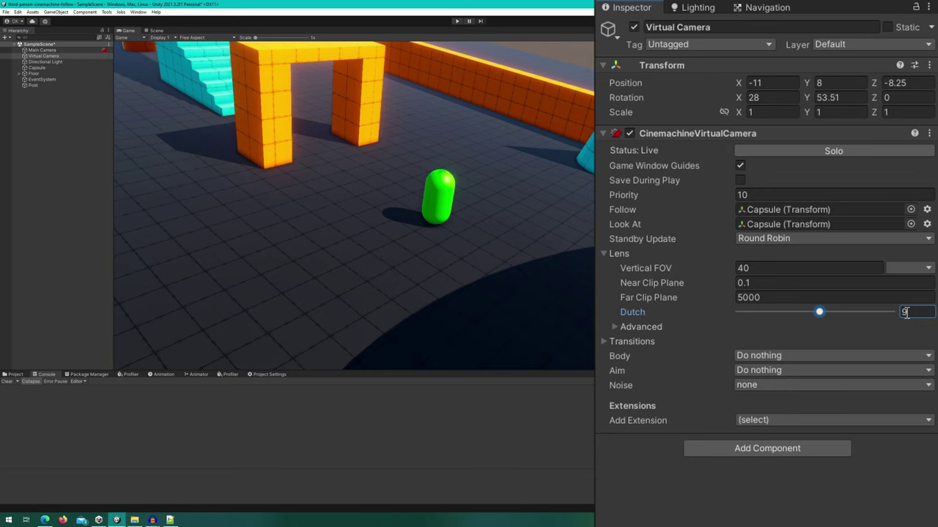
{"action": "left_click", "coordinate": [922, 310]}
{"action": "type", "text": "0"}
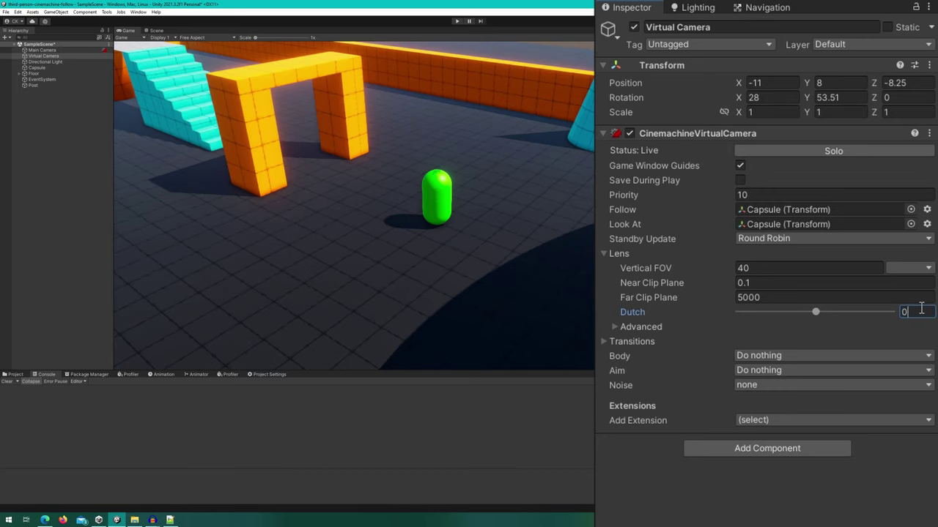
{"action": "left_click", "coordinate": [610, 251]}
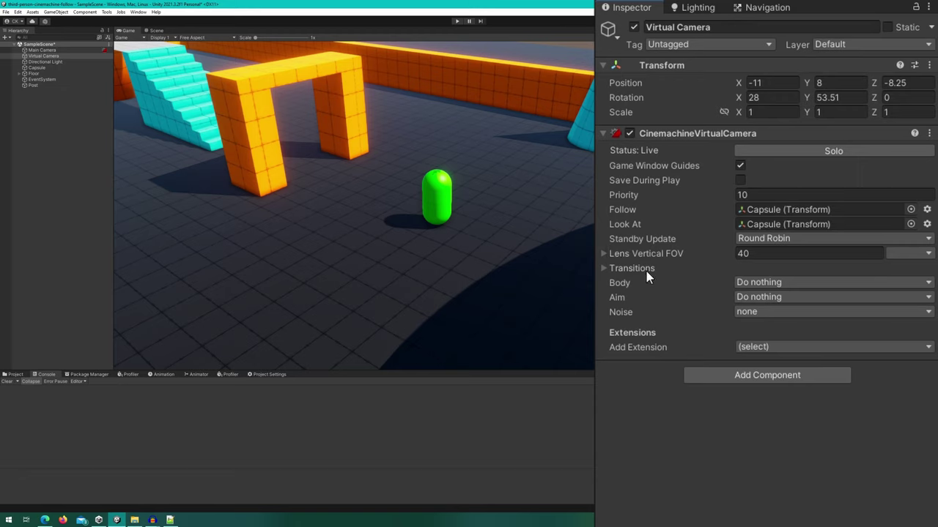
{"action": "left_click", "coordinate": [765, 283]}
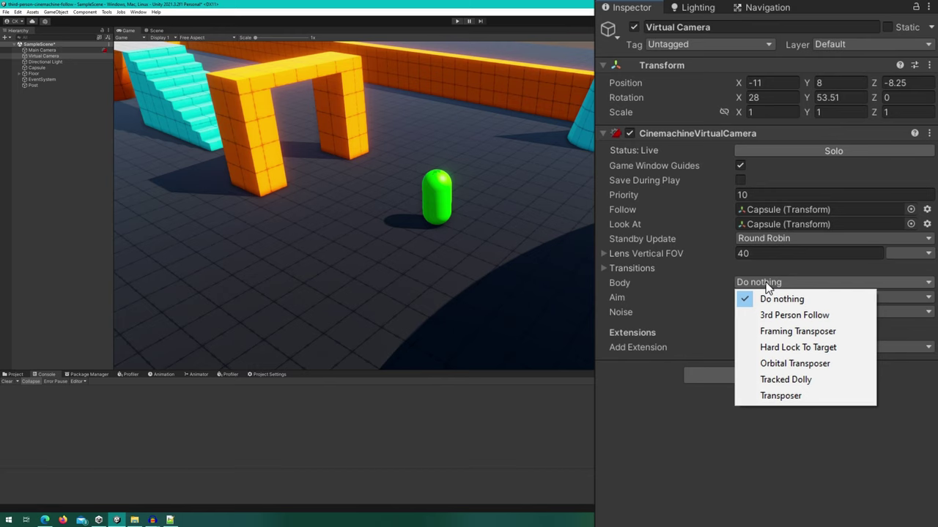
{"action": "left_click", "coordinate": [783, 400]}
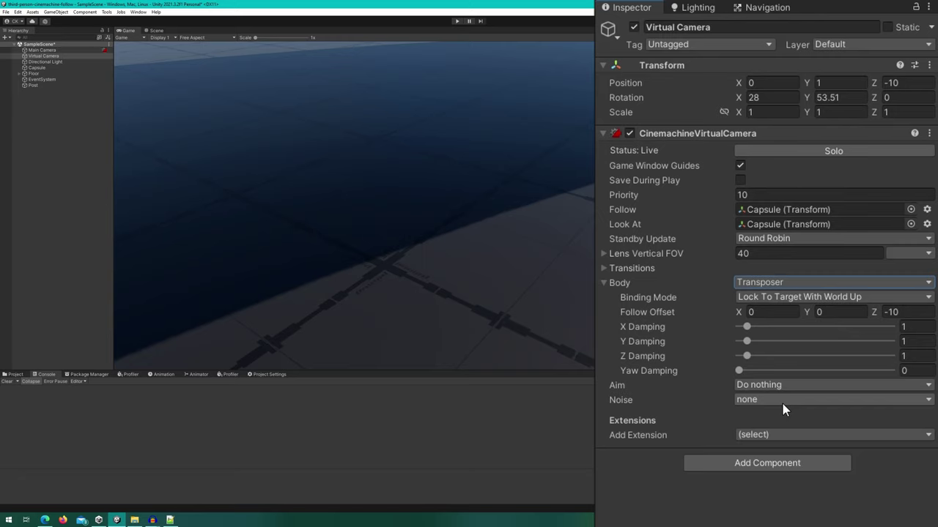
Step: Change the Transposer Binding Mode to Lock To Target, with pitch, yaw and roll damping at 0
{"action": "left_click", "coordinate": [827, 299]}
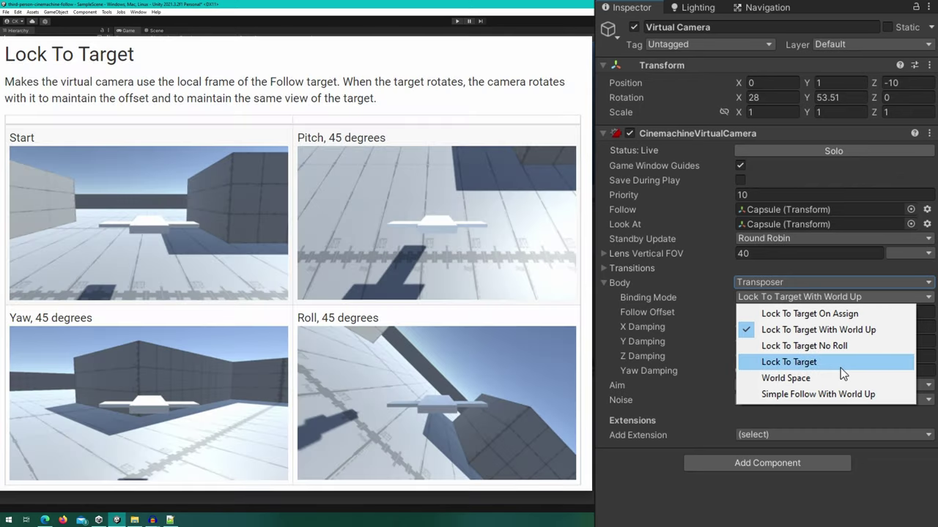
{"action": "left_click", "coordinate": [840, 368]}
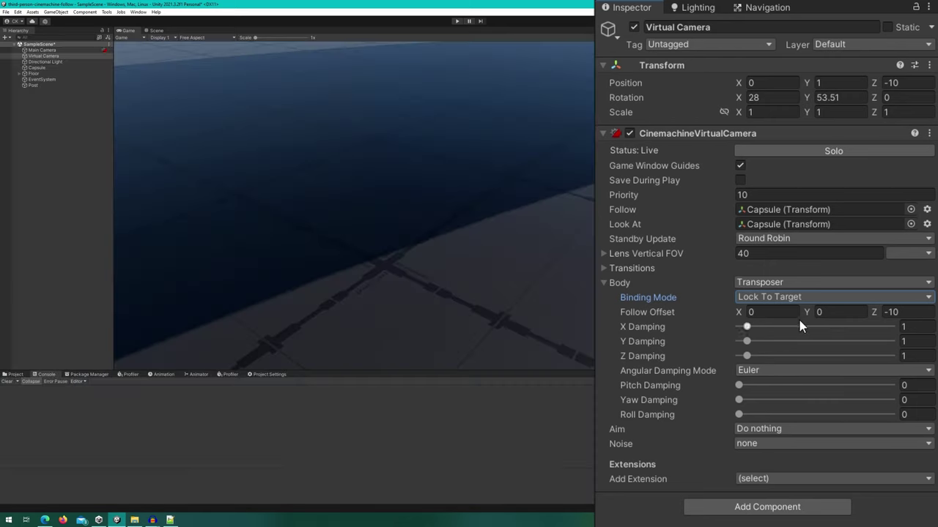
Step: Raise the follow offset Y to about 3.9 and turn the camera's Rotation Y to about 5
{"action": "left_click", "coordinate": [805, 313]}
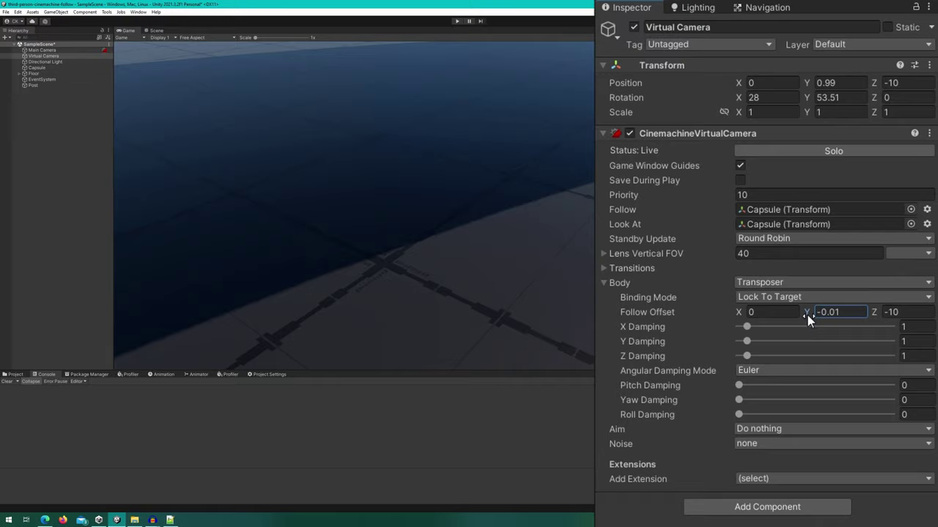
{"action": "left_click_drag", "start_coordinate": [807, 315], "coordinate": [894, 320]}
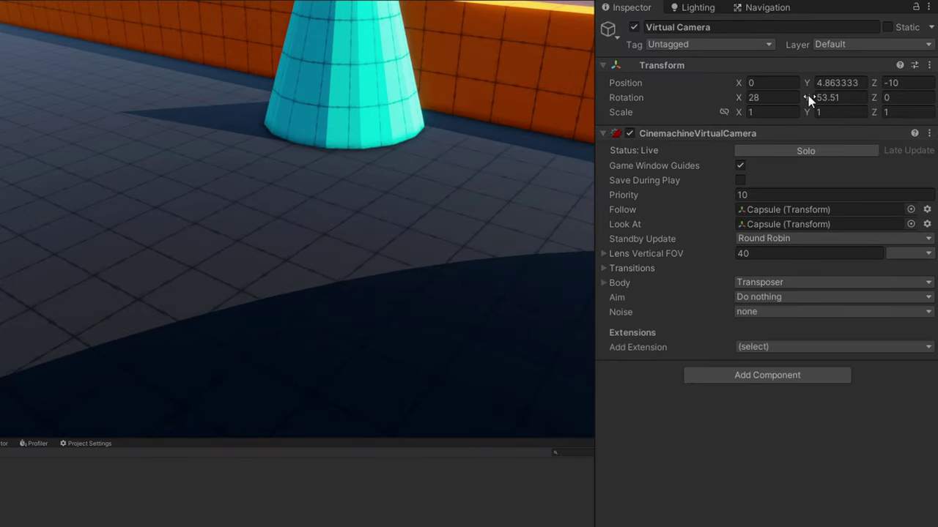
{"action": "left_click_drag", "start_coordinate": [808, 95], "coordinate": [102, 68]}
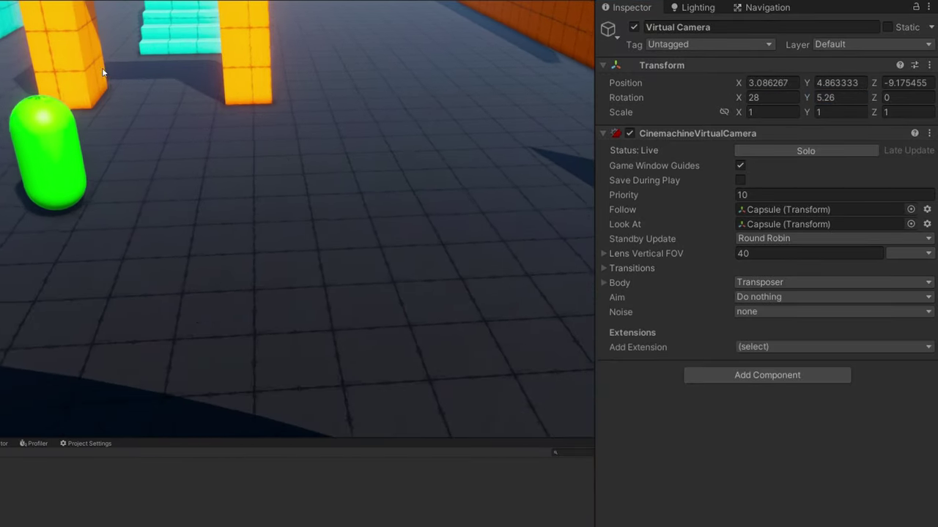
Step: Drive the capsule with WASD past the orange pillars and up the cyan stairs
{"action": "key", "text": "w"}
{"action": "key", "text": "a"}
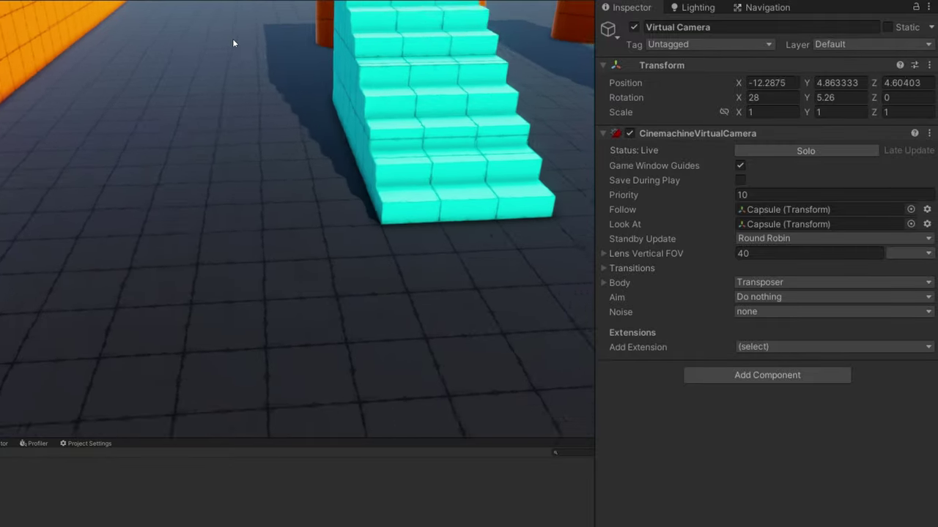
{"action": "key", "text": "d"}
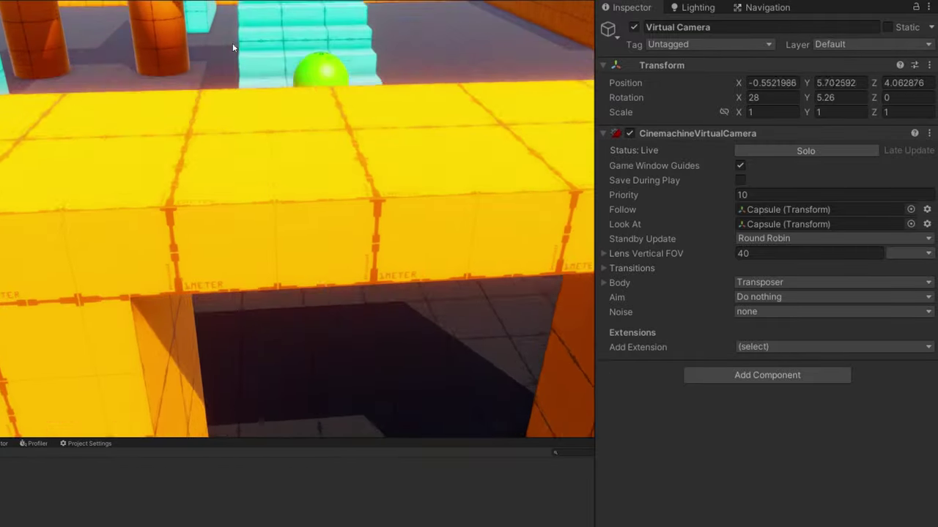
{"action": "key", "text": "w"}
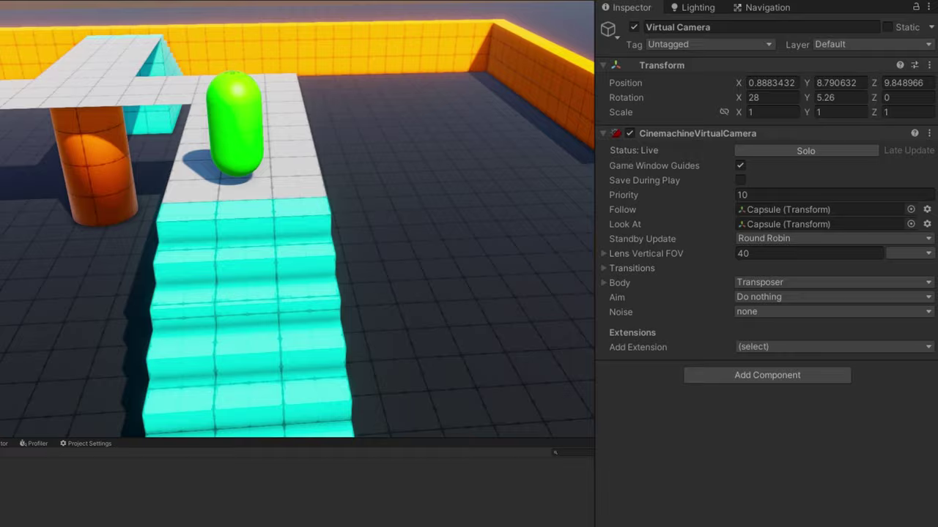
{"action": "key", "text": "w"}
{"action": "key", "text": "d"}
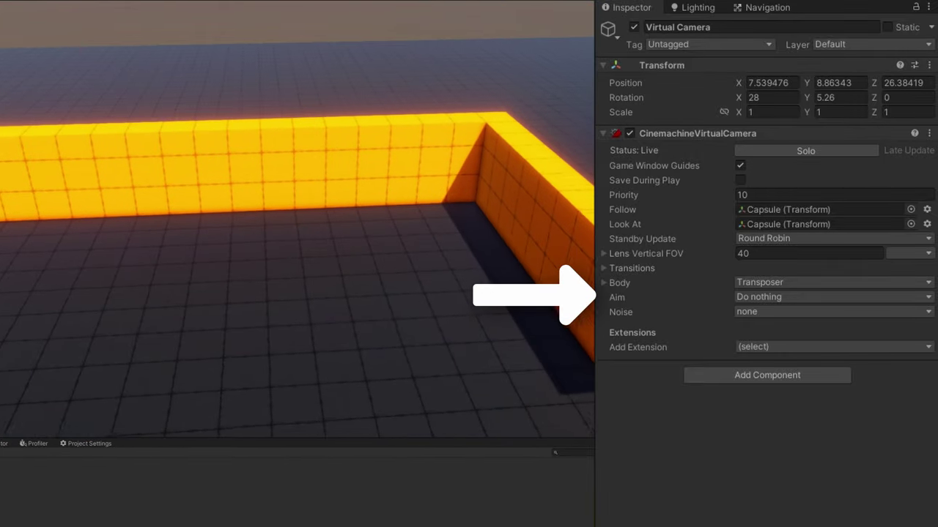
{"action": "key", "text": "a"}
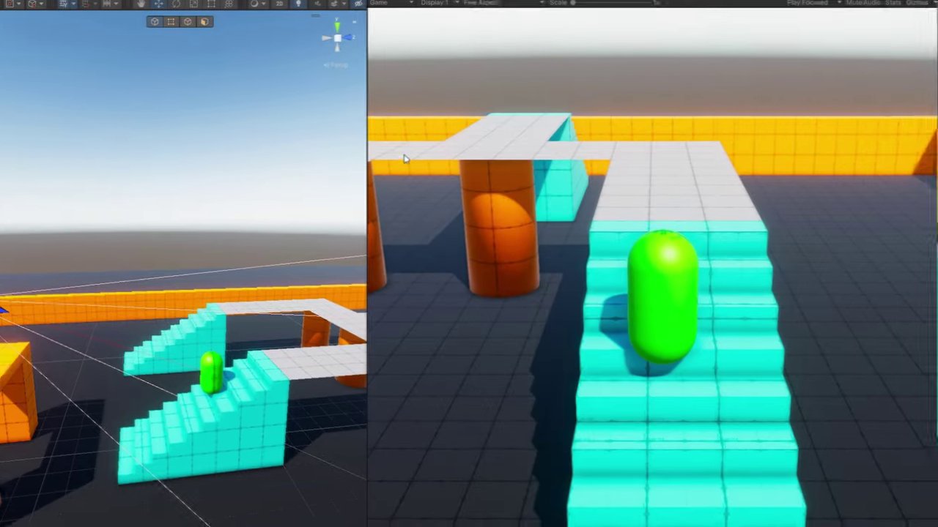
Step: Move the capsule along the grey path, then switch the camera's Aim to Hard Look At
{"action": "key", "text": "w"}
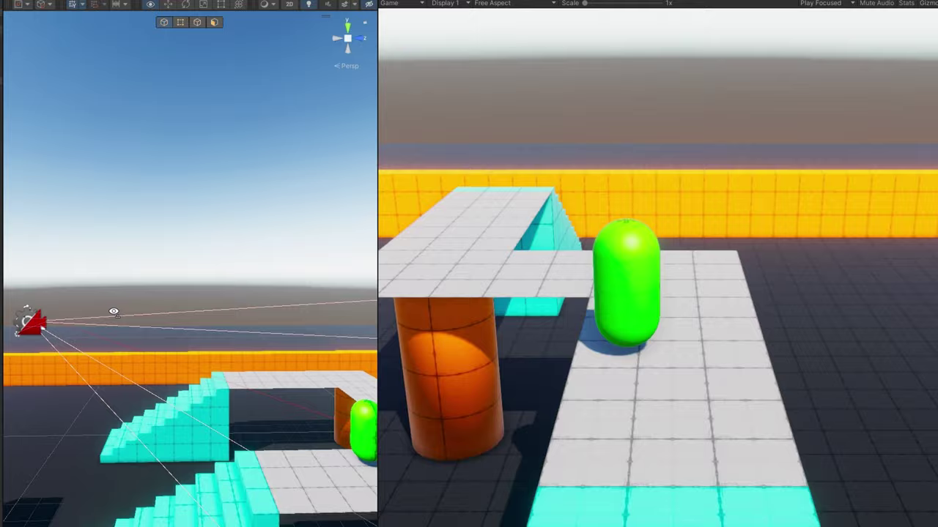
{"action": "key", "text": "w"}
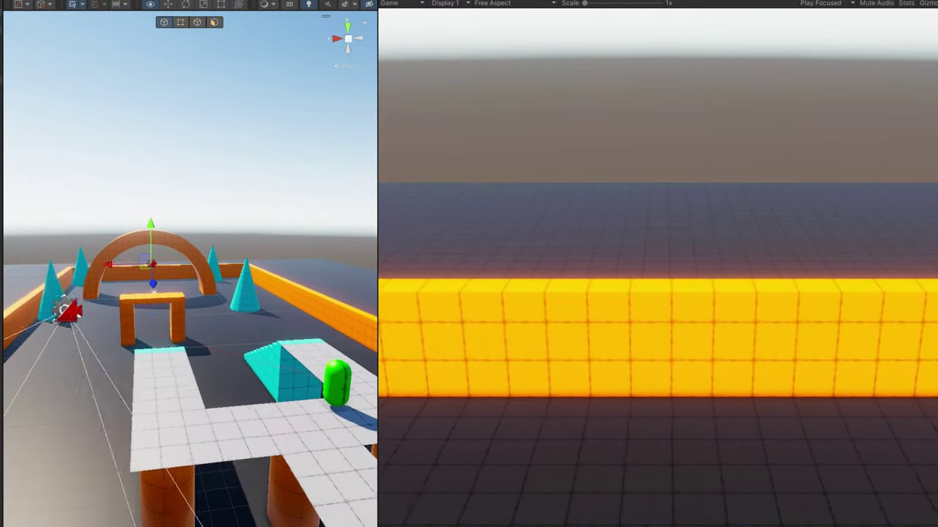
{"action": "key", "text": "w"}
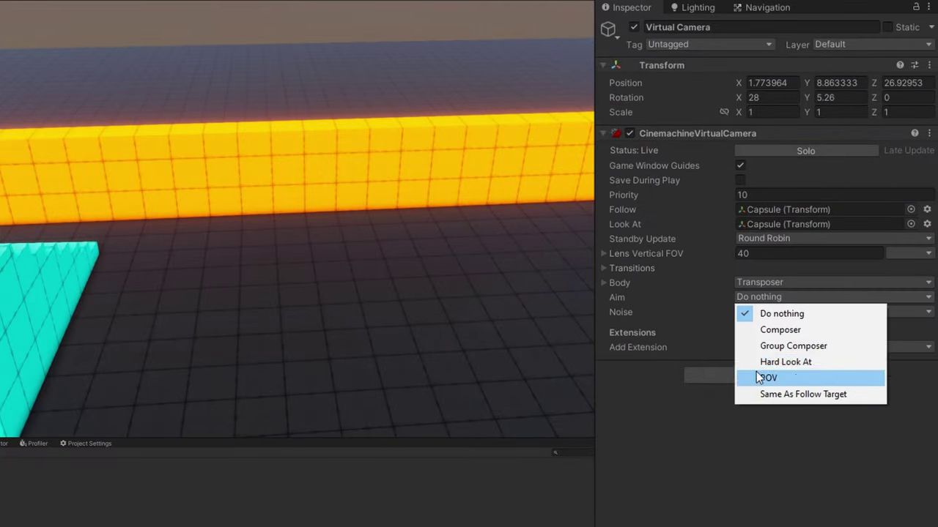
{"action": "left_click", "coordinate": [762, 362]}
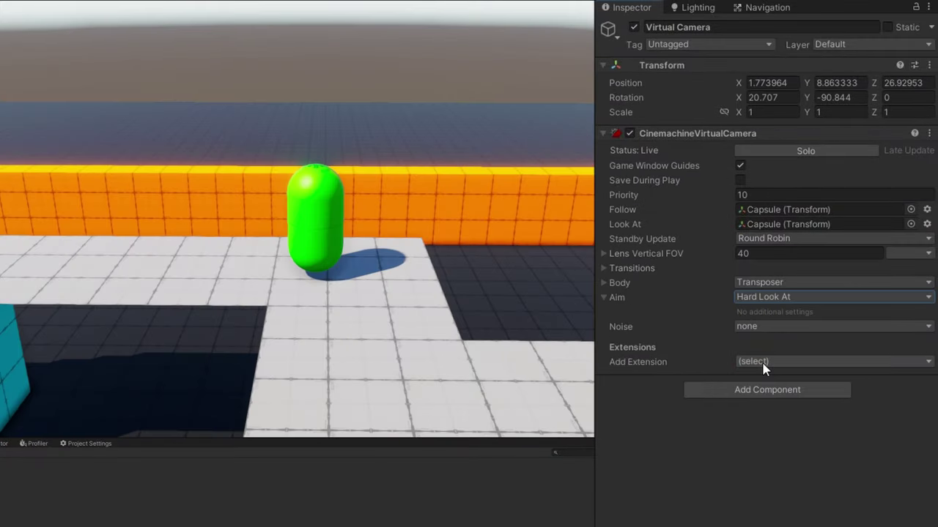
Step: Drive the capsule forward around the level to test the Hard Look At aim
{"action": "key", "text": "w"}
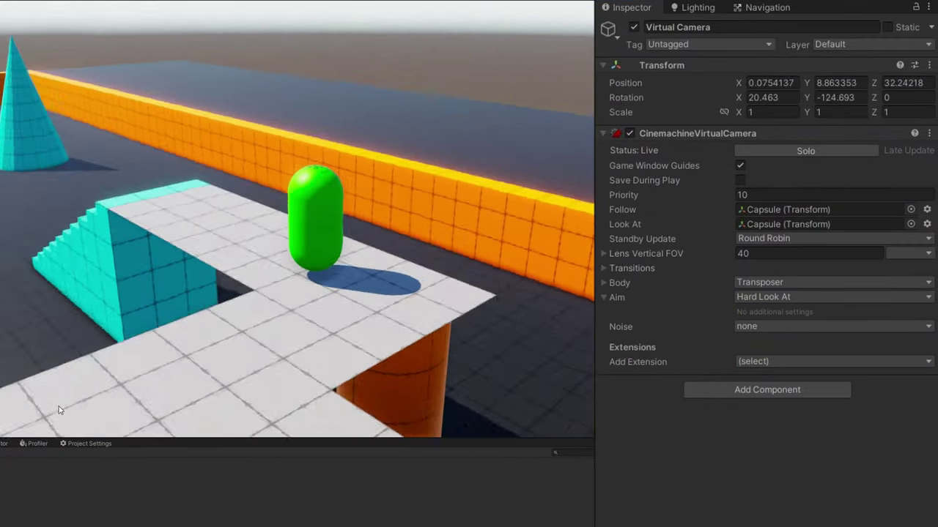
{"action": "key", "text": "w"}
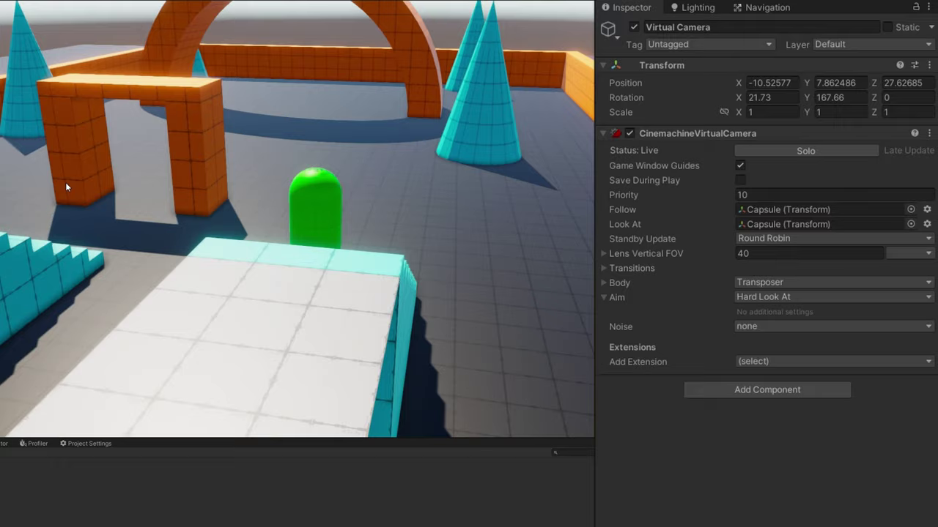
{"action": "key", "text": "w"}
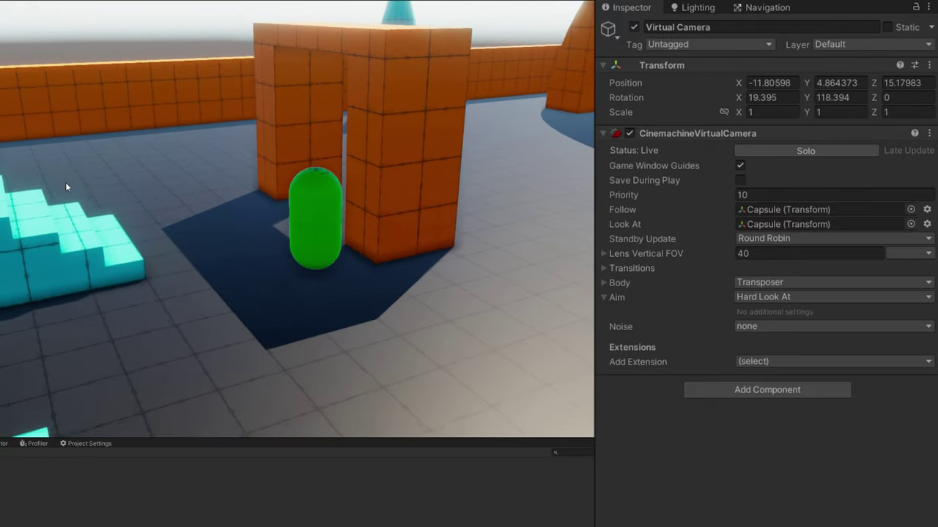
Step: In the Body section, choose Lock To Target On Assign binding and set Aim to Do nothing
{"action": "left_click", "coordinate": [619, 283]}
{"action": "left_click", "coordinate": [785, 297]}
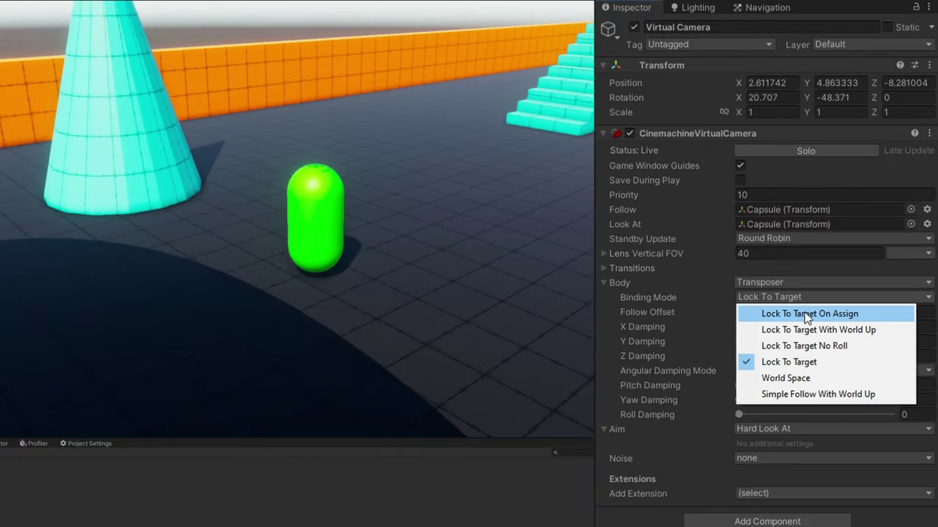
{"action": "left_click", "coordinate": [805, 313]}
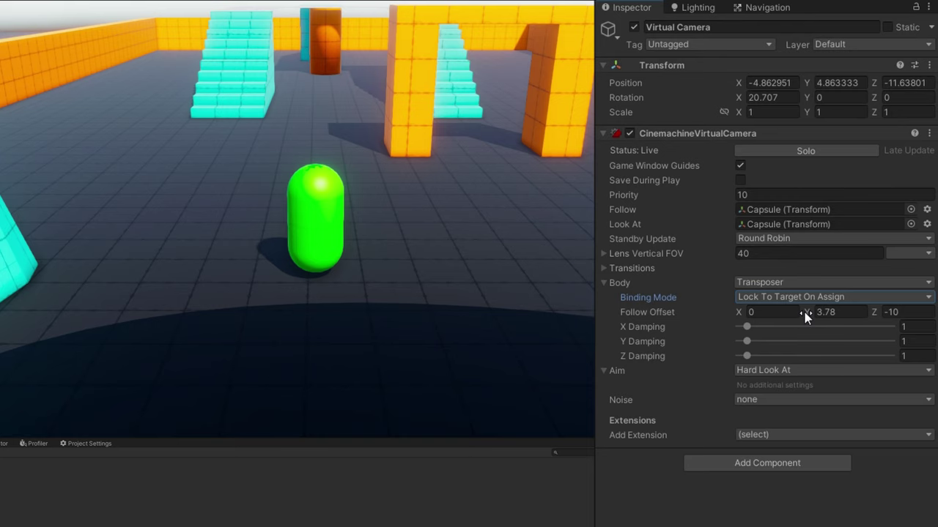
{"action": "left_click", "coordinate": [772, 373]}
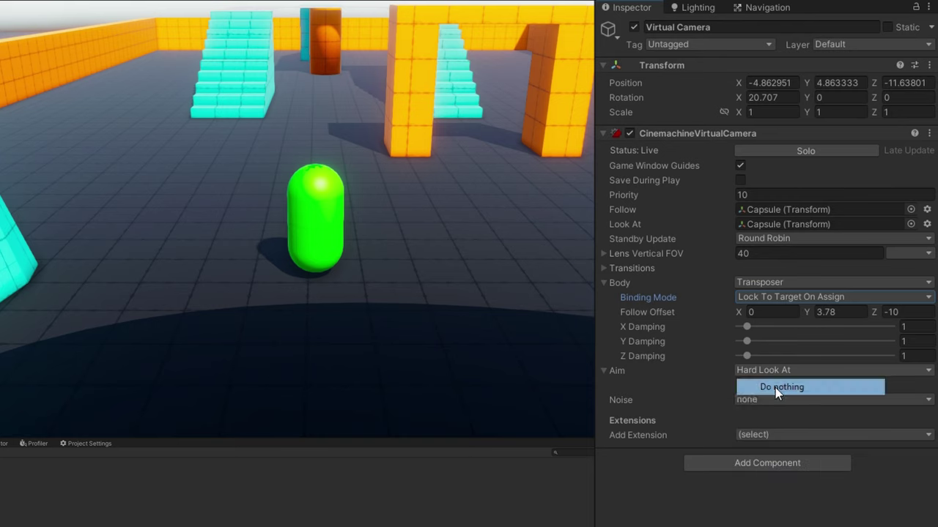
{"action": "left_click", "coordinate": [775, 387]}
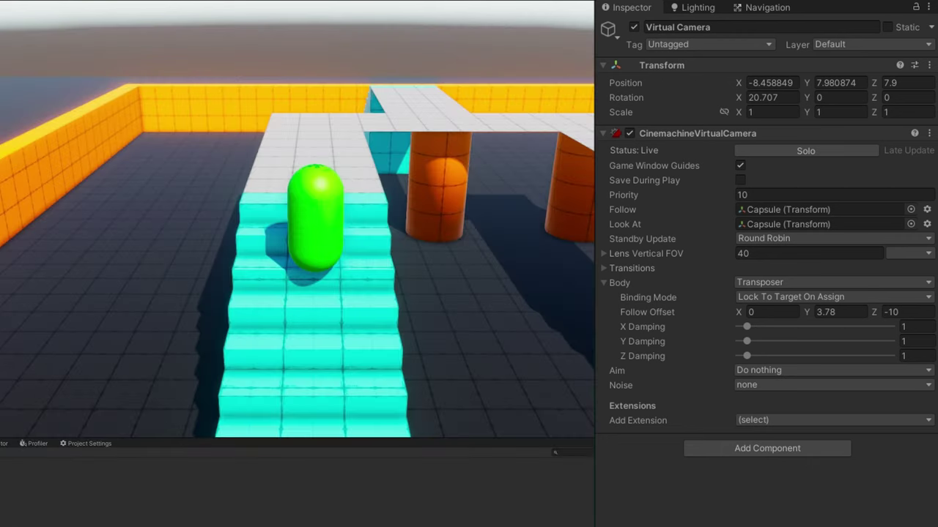
Step: Switch binding to Lock To Target No Roll and tilt the capsule about 43 degrees and spin it
{"action": "left_click", "coordinate": [778, 296]}
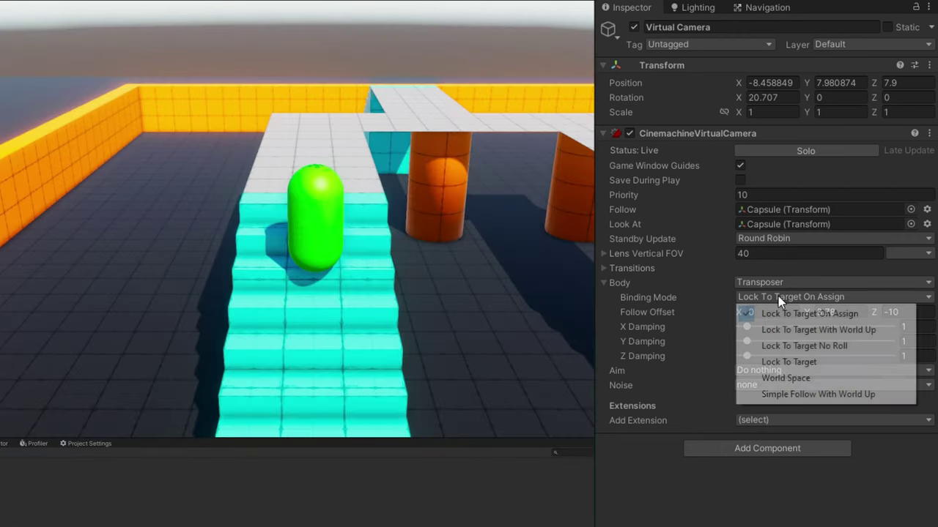
{"action": "left_click", "coordinate": [798, 345]}
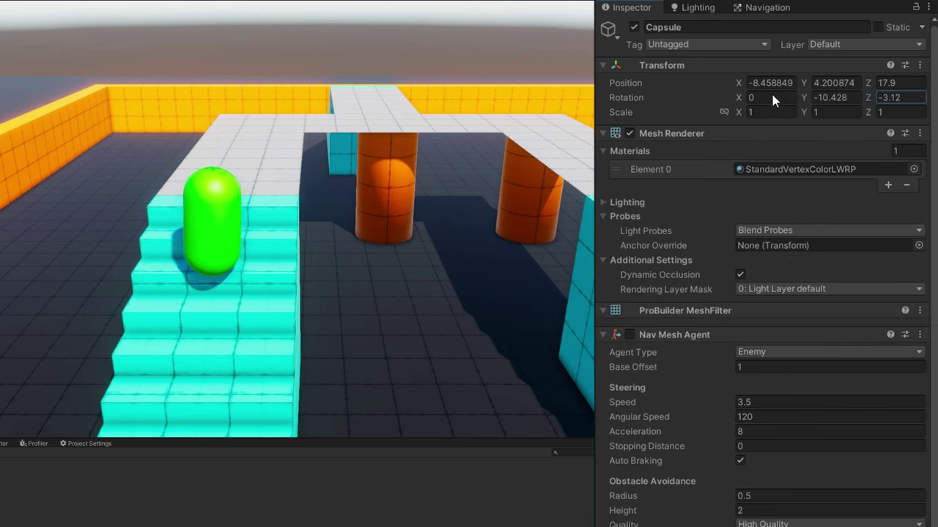
{"action": "left_click_drag", "start_coordinate": [771, 91], "coordinate": [121, 236]}
{"action": "left_click_drag", "start_coordinate": [729, 98], "coordinate": [308, 165]}
{"action": "mouse_move", "coordinate": [805, 95]}
{"action": "left_mouse_down"}
{"action": "mouse_move", "coordinate": [762, 96]}
{"action": "mouse_move", "coordinate": [815, 97]}
{"action": "mouse_move", "coordinate": [788, 96]}
{"action": "left_mouse_up"}
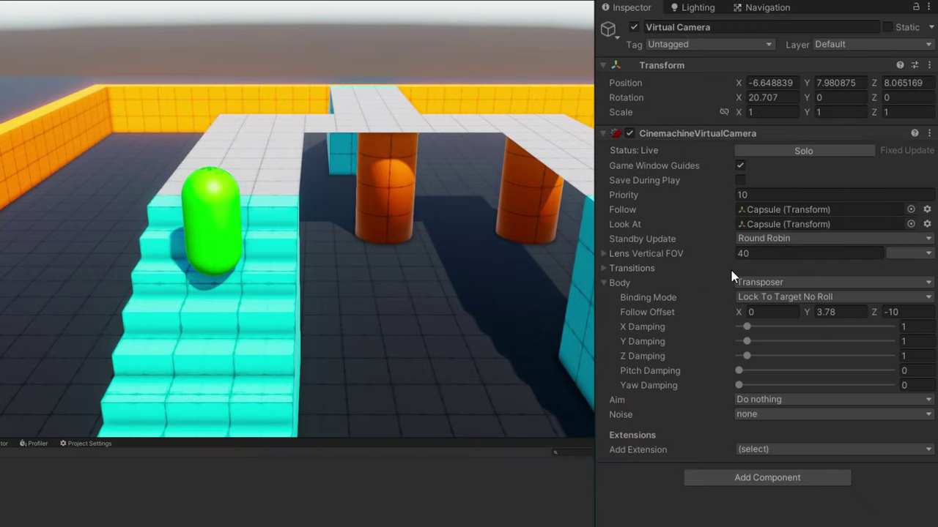
Step: Switch binding to Lock To Target With World Up and tilt the capsule to about 9 degrees
{"action": "left_click", "coordinate": [761, 296]}
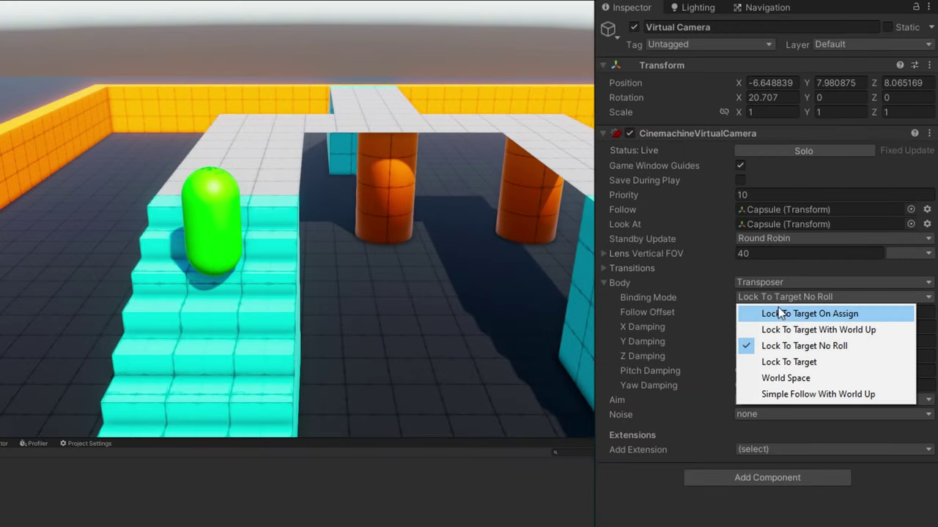
{"action": "left_click", "coordinate": [841, 330]}
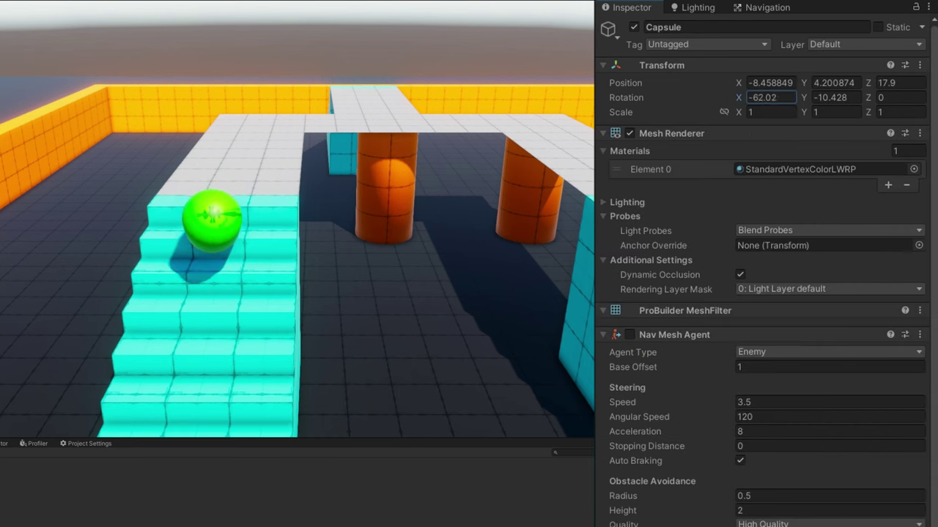
{"action": "mouse_move", "coordinate": [881, 96]}
{"action": "left_mouse_down"}
{"action": "mouse_move", "coordinate": [922, 98]}
{"action": "mouse_move", "coordinate": [890, 98]}
{"action": "left_mouse_up"}
{"action": "left_click_drag", "start_coordinate": [807, 101], "coordinate": [747, 101]}
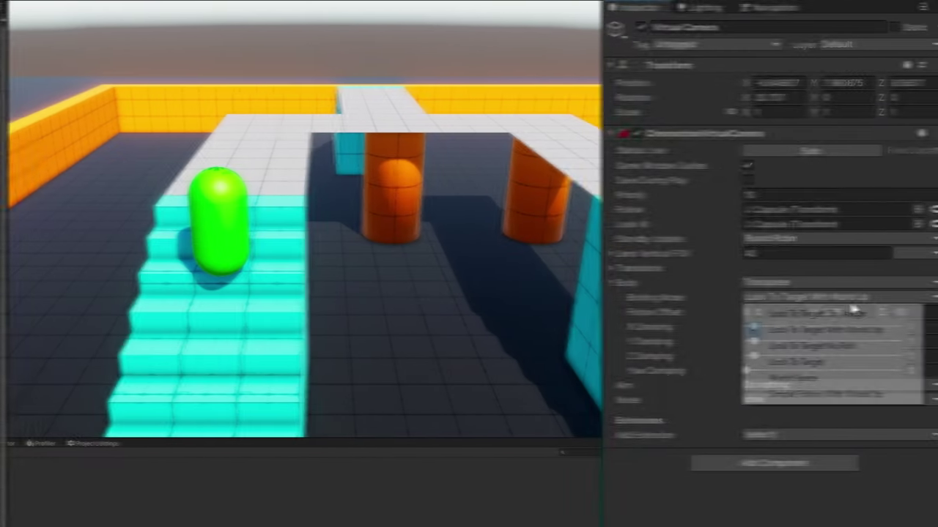
Step: Try World Space binding, then settle on Simple Follow With World Up to trail the capsule
{"action": "left_click", "coordinate": [840, 379]}
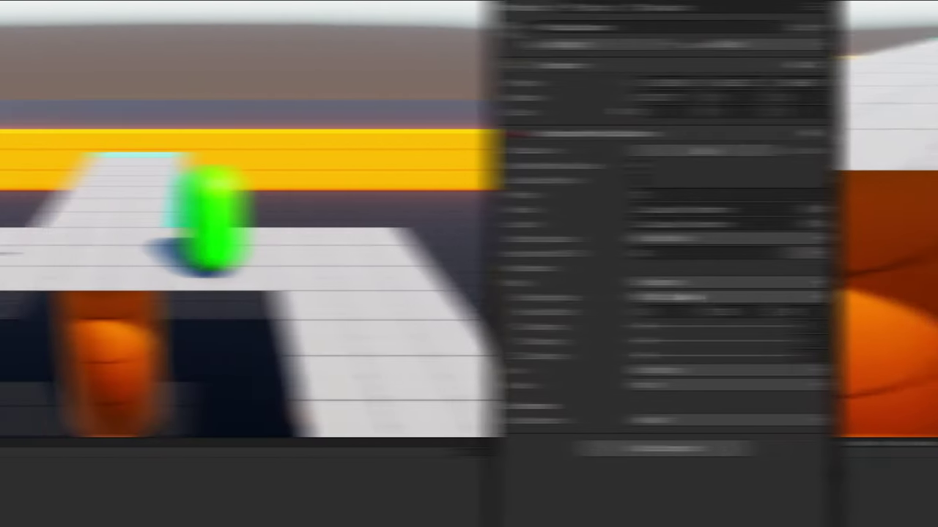
{"action": "left_click", "coordinate": [833, 297]}
{"action": "left_click", "coordinate": [806, 395]}
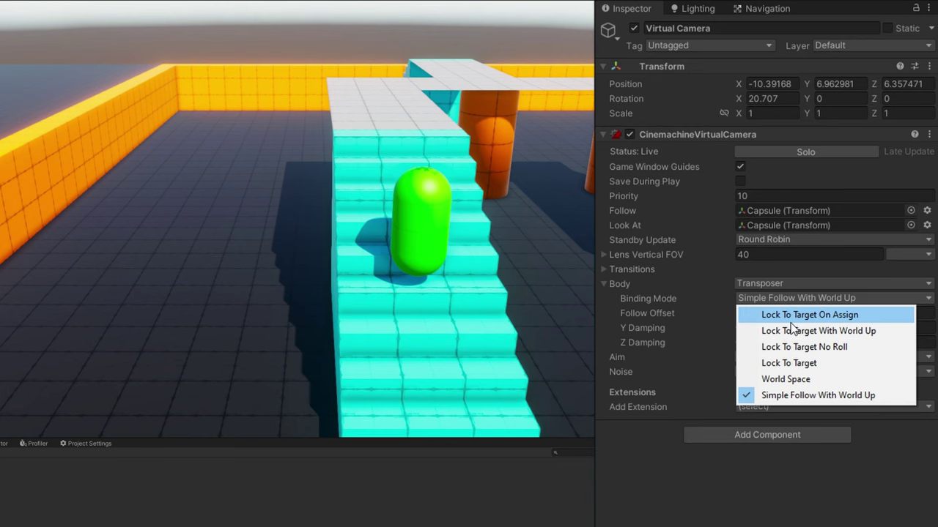
Step: Return the Transposer to World Space binding, then walk the capsule forward and onto the cyan stairs
{"action": "left_click", "coordinate": [807, 382]}
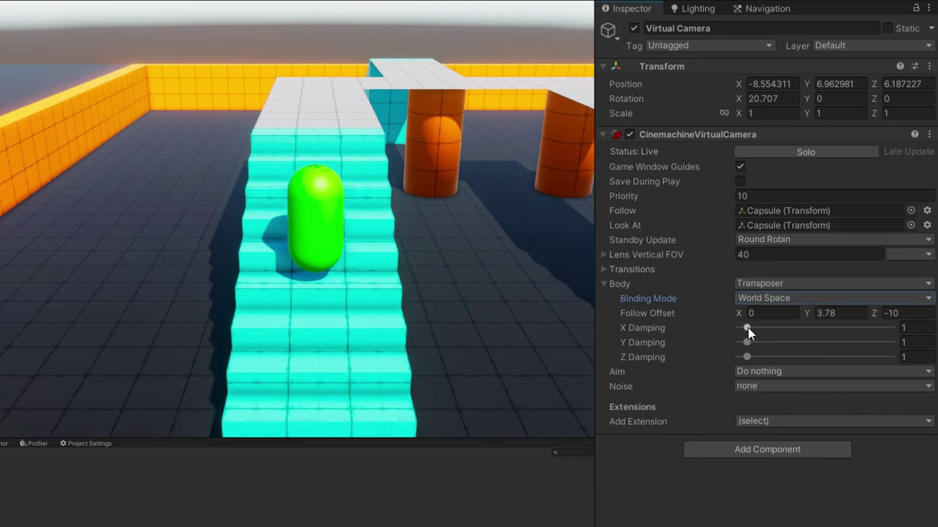
{"action": "left_click", "coordinate": [428, 83]}
{"action": "key", "text": "w"}
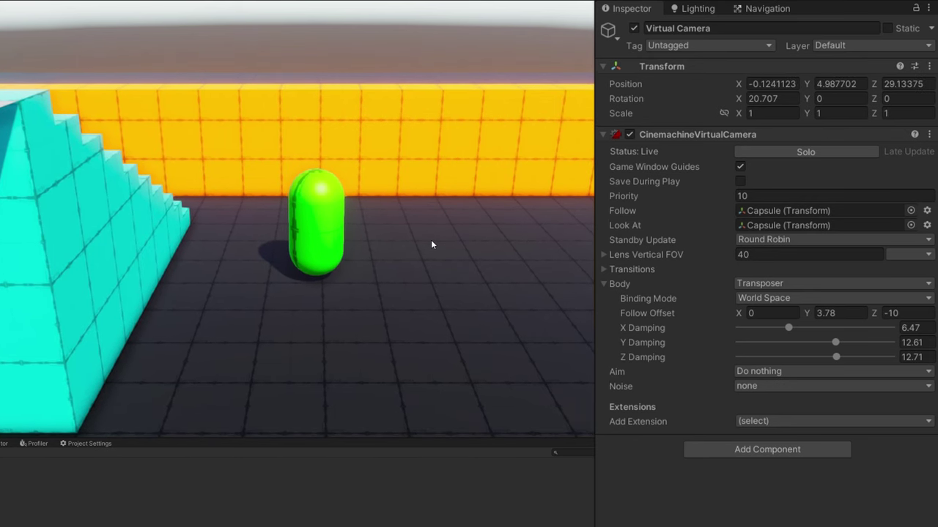
{"action": "key", "text": "w"}
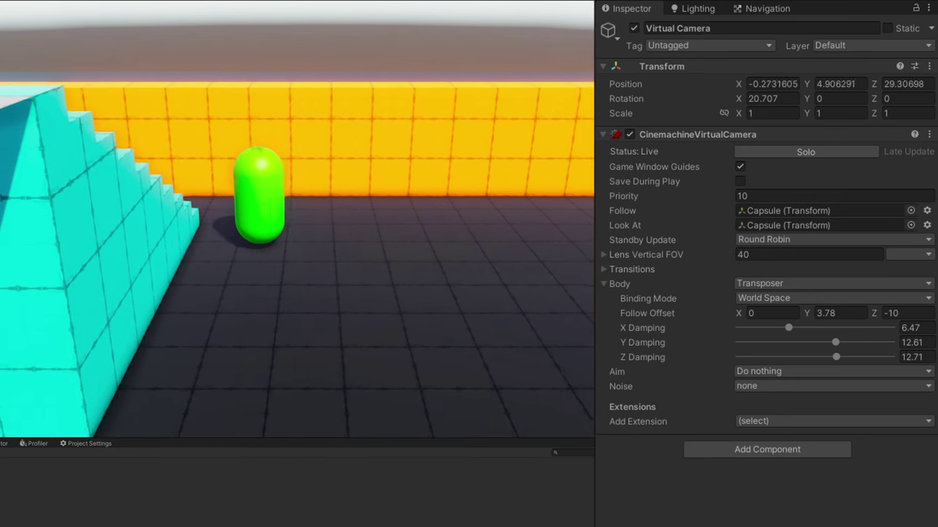
{"action": "key", "text": "a"}
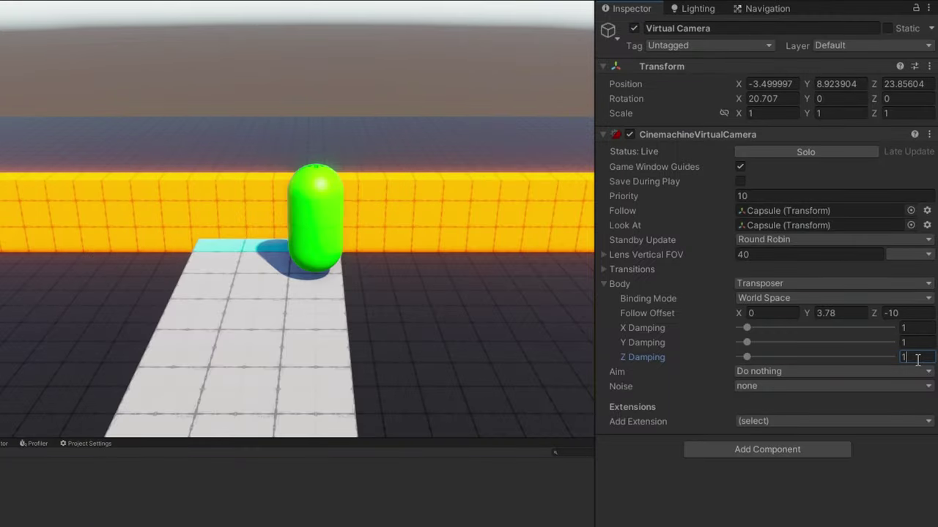
Step: Switch the virtual camera's Aim to Composer and collapse the Body settings
{"action": "left_click", "coordinate": [813, 372]}
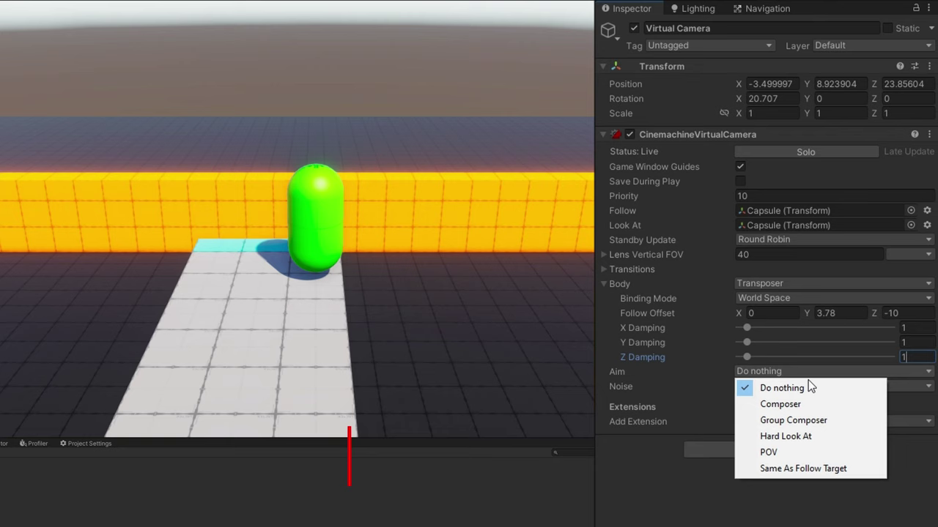
{"action": "left_click", "coordinate": [806, 402]}
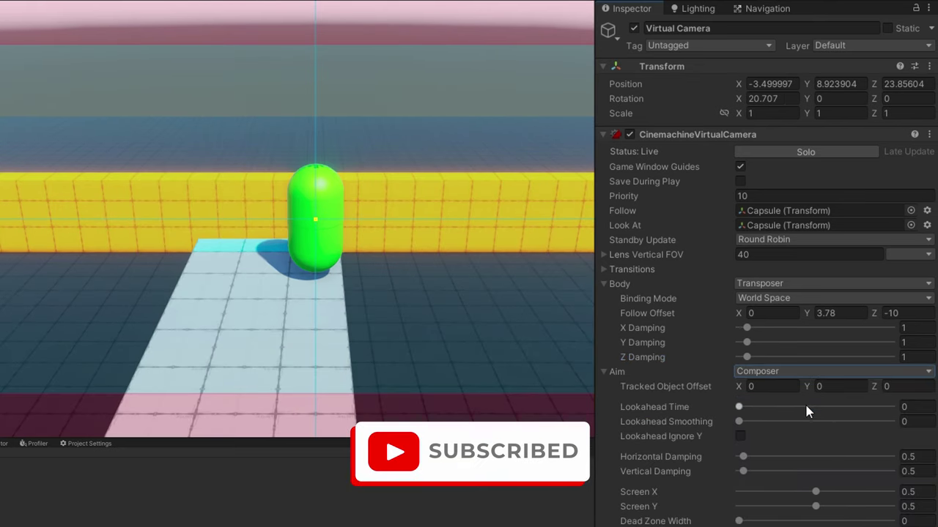
{"action": "left_click", "coordinate": [601, 284]}
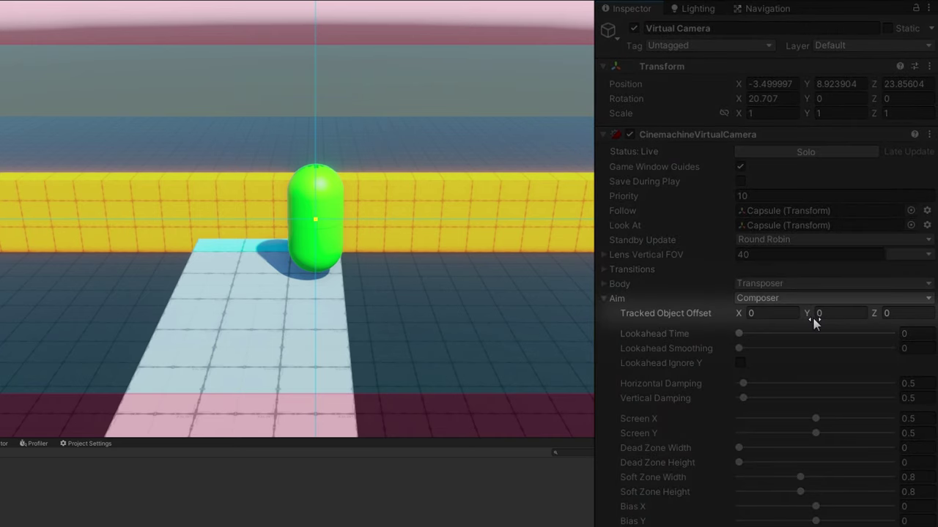
Step: Set Tracked Object Offset Y to -1 and move the capsule to test the aim
{"action": "mouse_move", "coordinate": [813, 323]}
{"action": "left_mouse_down"}
{"action": "mouse_move", "coordinate": [797, 315]}
{"action": "mouse_move", "coordinate": [806, 318]}
{"action": "left_mouse_up"}
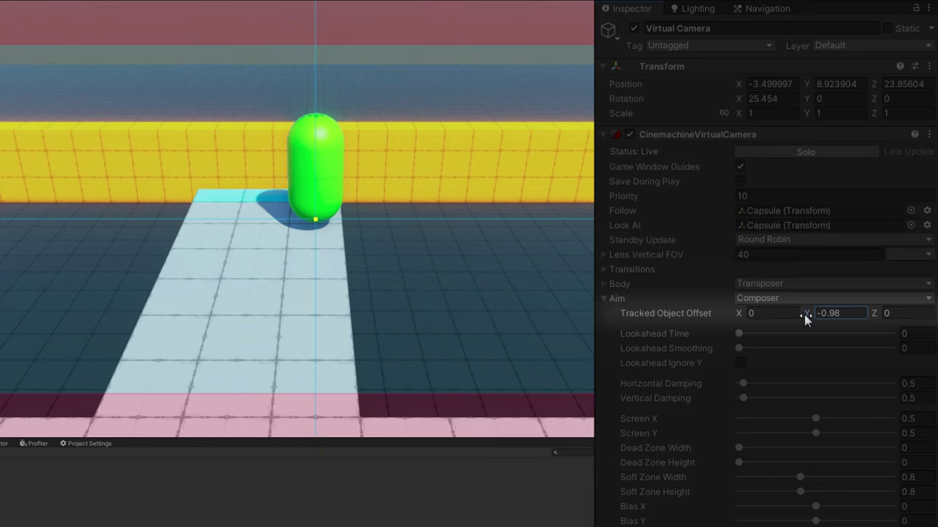
{"action": "left_click_drag", "start_coordinate": [806, 319], "coordinate": [834, 317]}
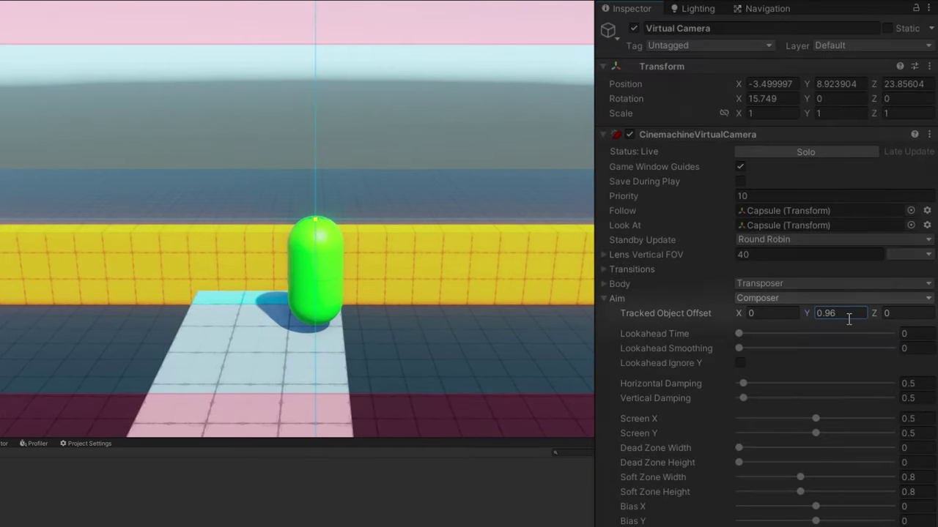
{"action": "left_click", "coordinate": [849, 313]}
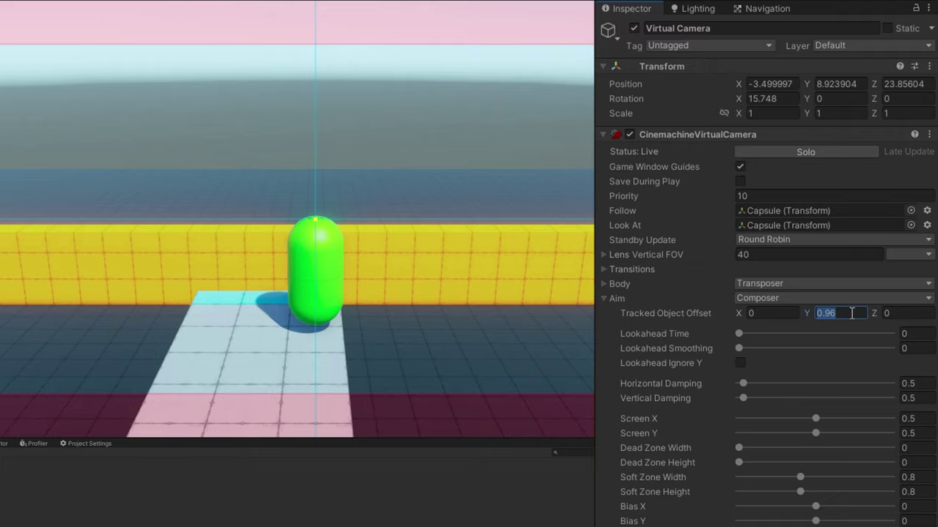
{"action": "type", "text": "-1"}
{"action": "left_click", "coordinate": [192, 415]}
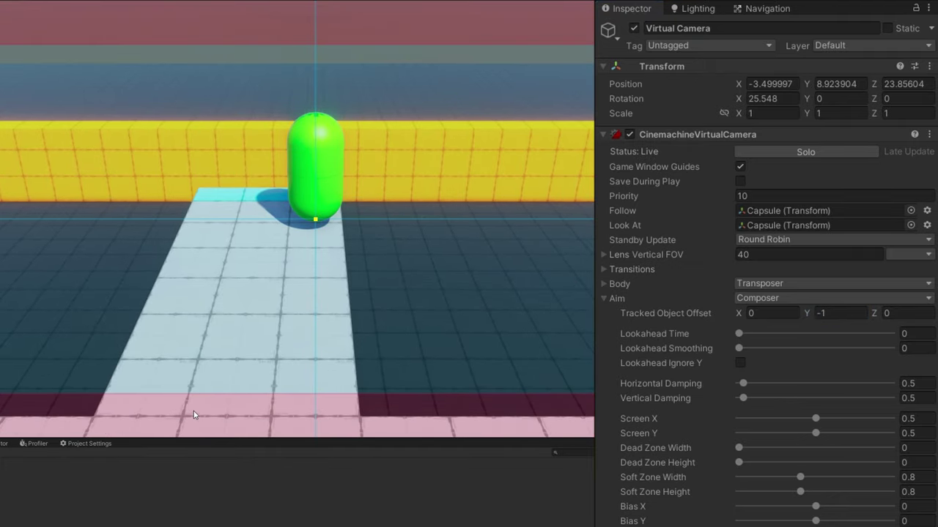
{"action": "key", "text": "s"}
{"action": "key", "text": "s"}
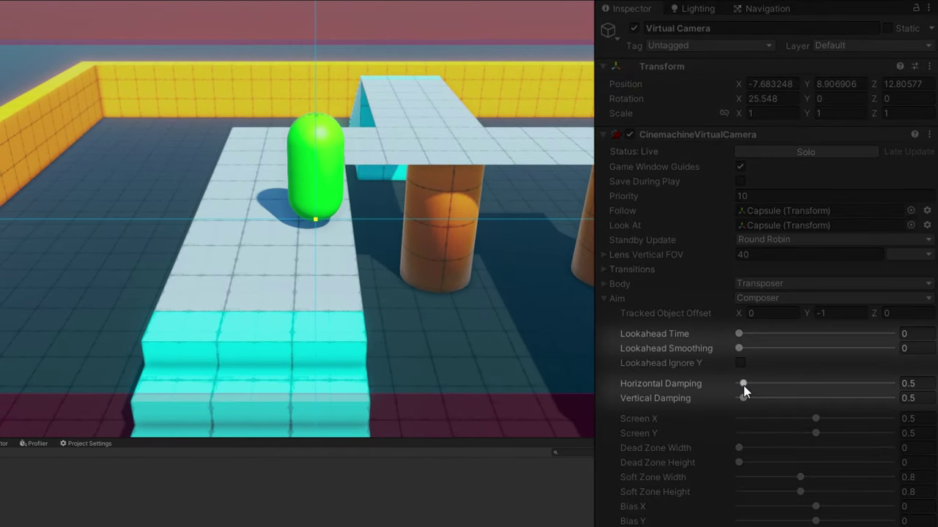
Step: Try horizontal damping up to about 2.87, then set horizontal and vertical damping both to 0
{"action": "left_click_drag", "start_coordinate": [743, 390], "coordinate": [738, 399]}
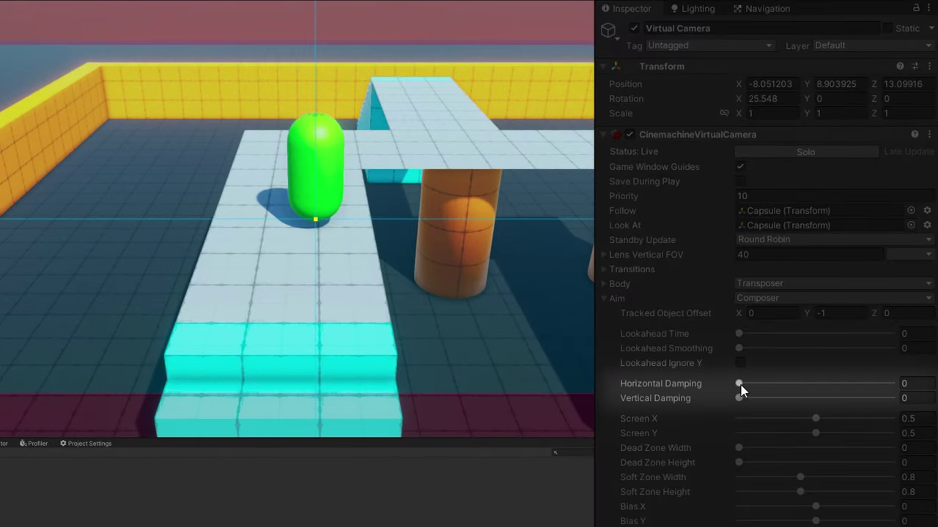
{"action": "left_click_drag", "start_coordinate": [741, 386], "coordinate": [759, 396]}
{"action": "left_click", "coordinate": [760, 383]}
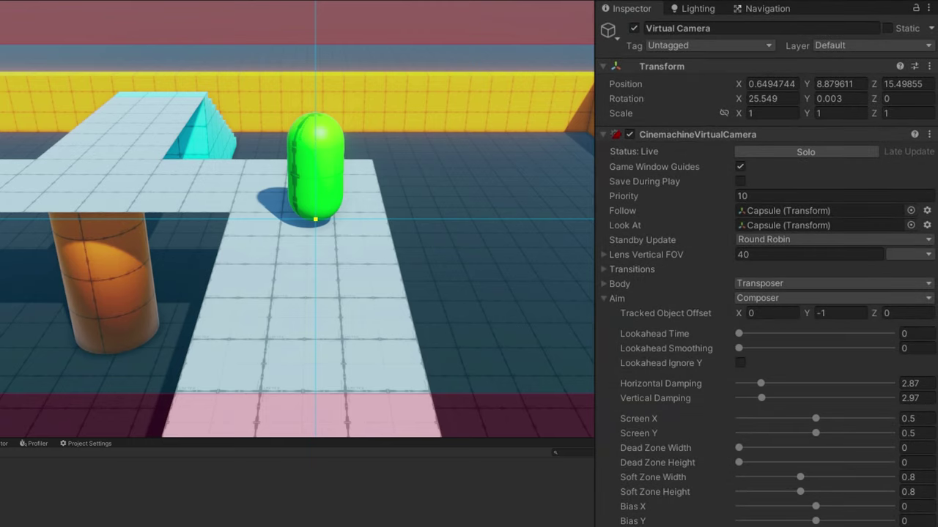
{"action": "left_click", "coordinate": [915, 384]}
{"action": "type", "text": "0"}
{"action": "left_click", "coordinate": [921, 399]}
{"action": "type", "text": "0"}
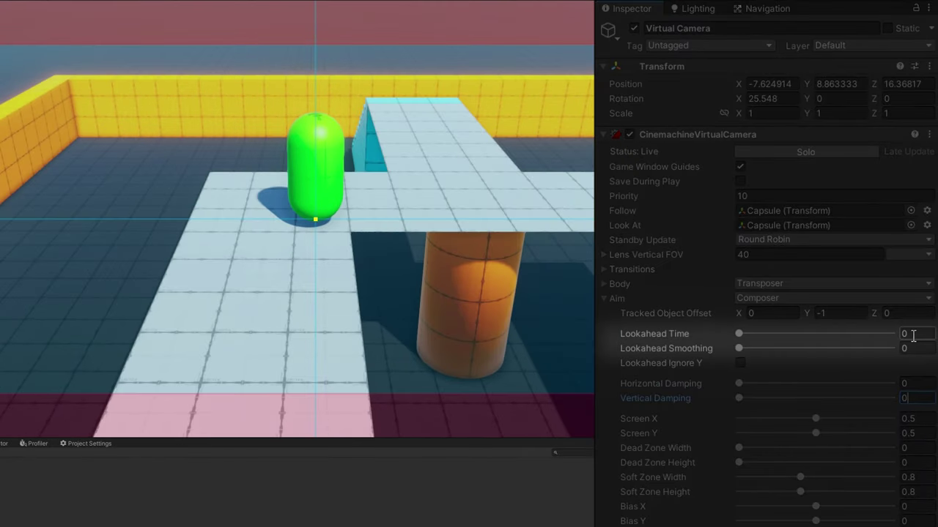
Step: Try lookahead time 1, smoothing about 7.3, and toggle Ignore Y on and off
{"action": "left_click", "coordinate": [912, 335]}
{"action": "type", "text": "2"}
{"action": "key", "text": "Return"}
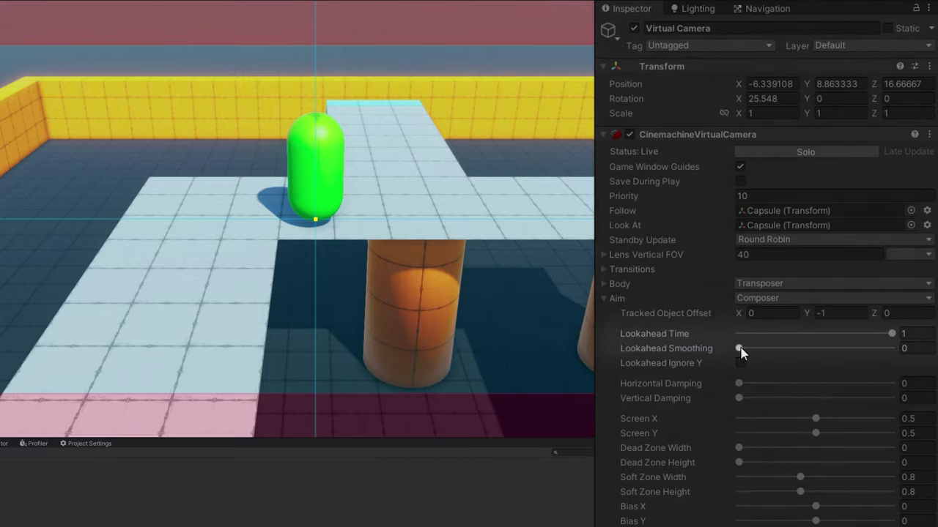
{"action": "left_click_drag", "start_coordinate": [739, 348], "coordinate": [776, 348]}
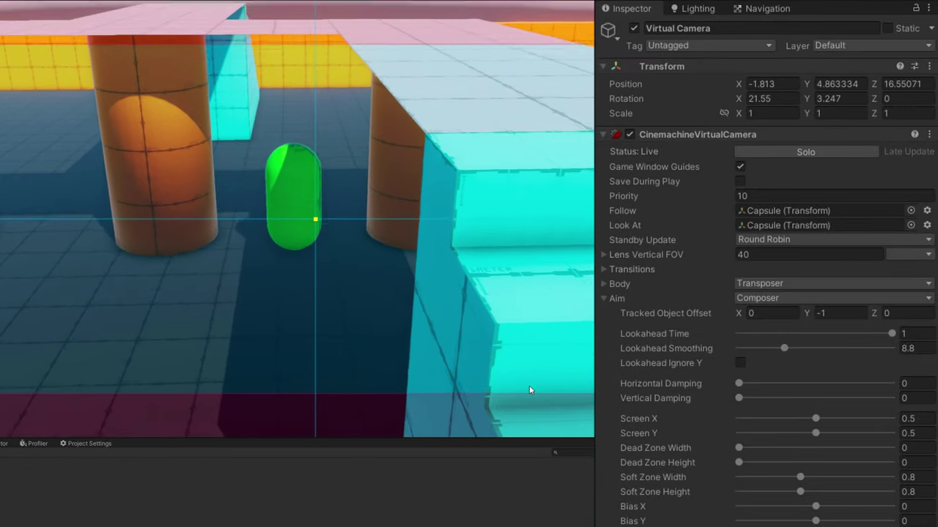
{"action": "left_click", "coordinate": [740, 363]}
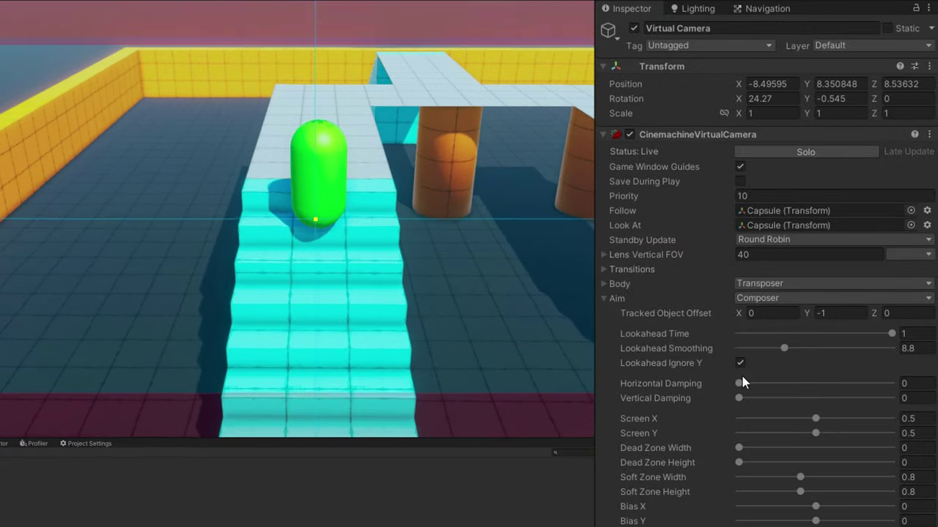
{"action": "left_click", "coordinate": [740, 362]}
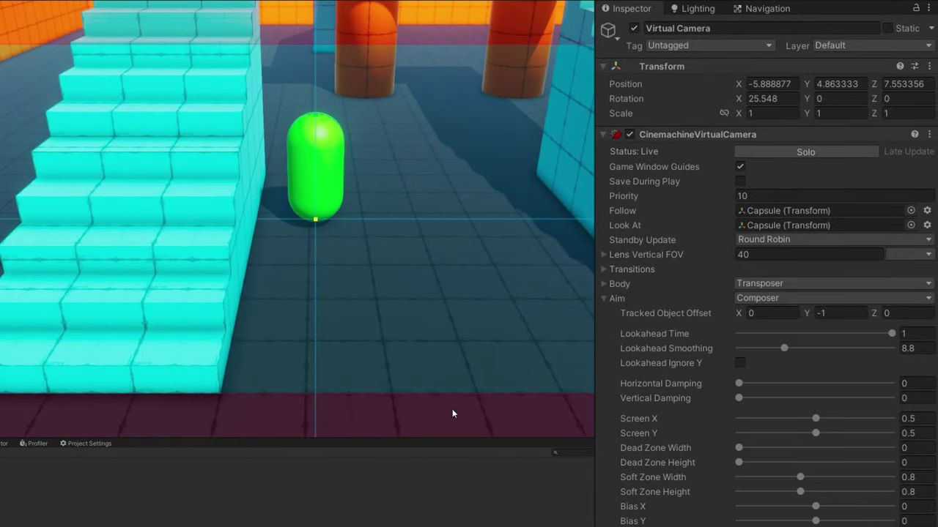
Step: Reset lookahead time to 0 and set horizontal damping to 1
{"action": "type", "text": "0"}
{"action": "key", "text": "Tab"}
{"action": "type", "text": "0"}
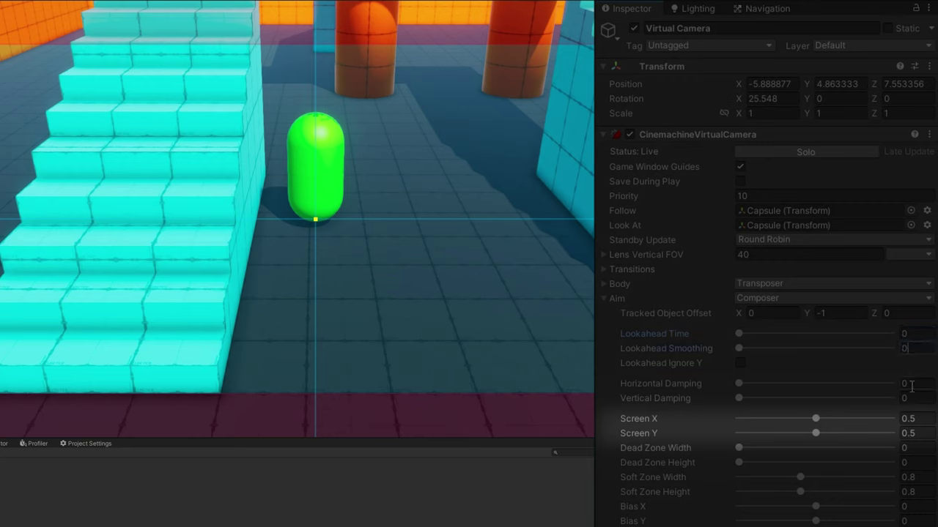
{"action": "type", "text": "1"}
{"action": "key", "text": "Tab"}
{"action": "type", "text": "1"}
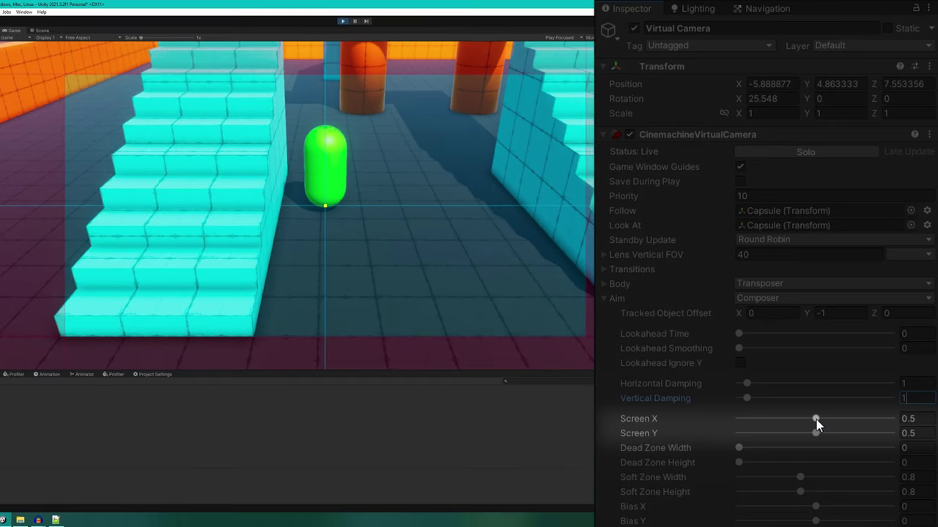
{"action": "left_click_drag", "start_coordinate": [816, 424], "coordinate": [844, 432]}
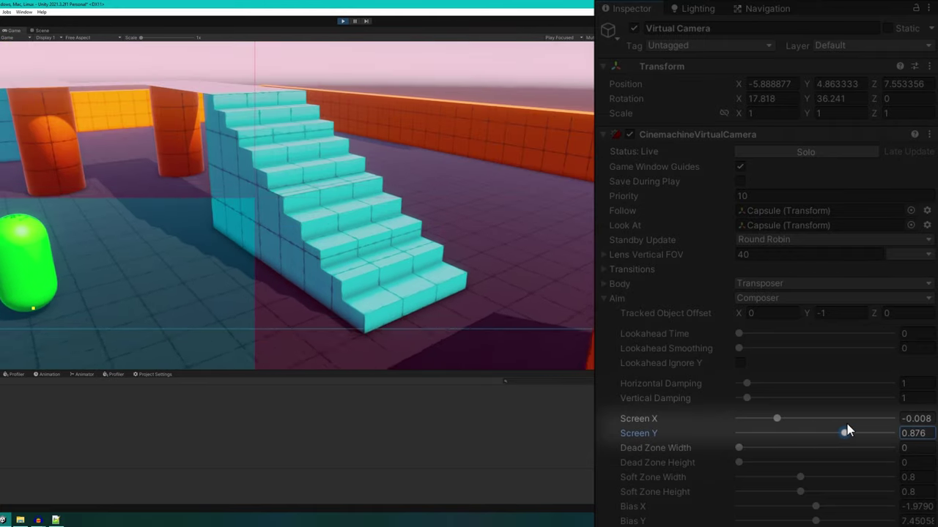
{"action": "left_click_drag", "start_coordinate": [778, 418], "coordinate": [838, 422]}
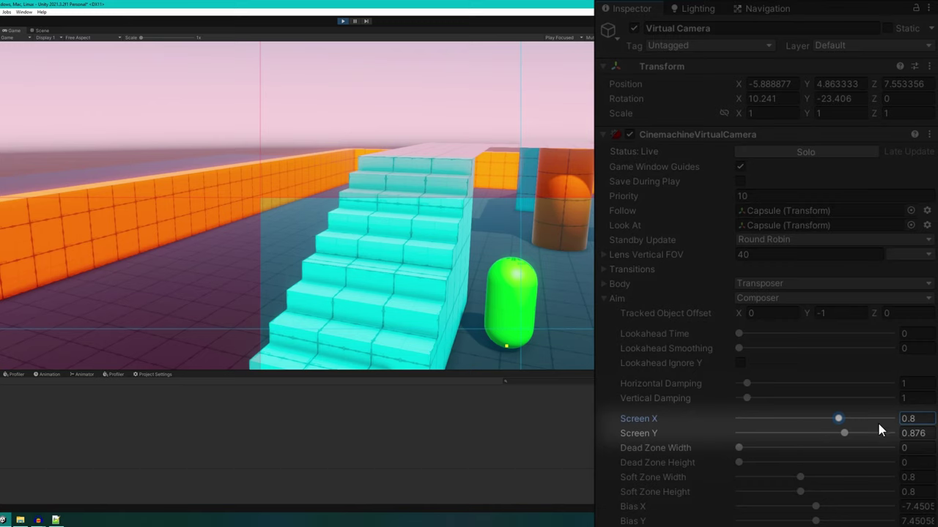
{"action": "left_click", "coordinate": [917, 419]}
{"action": "type", "text": "0.5"}
{"action": "key", "text": "Tab"}
{"action": "type", "text": "0.5"}
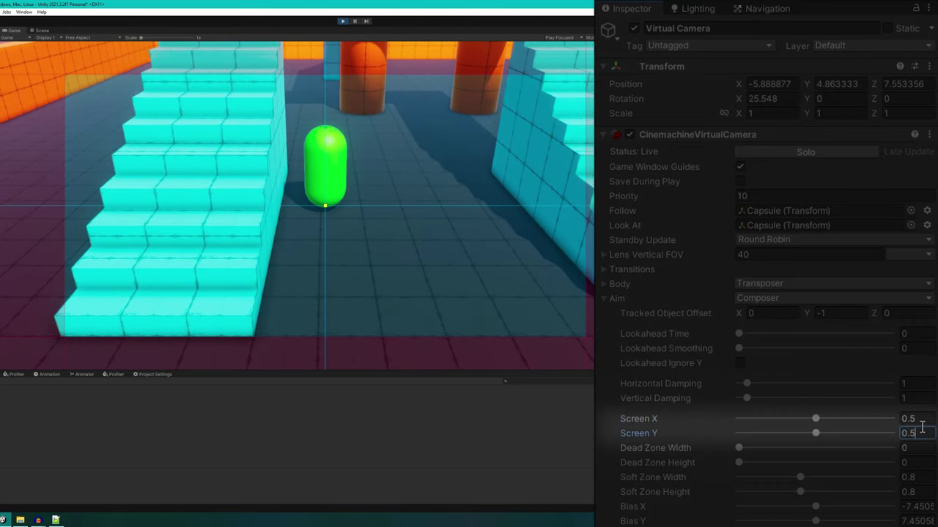
Step: Widen the Composer dead zone and move the capsule backward to test it
{"action": "left_click_drag", "start_coordinate": [740, 448], "coordinate": [766, 455]}
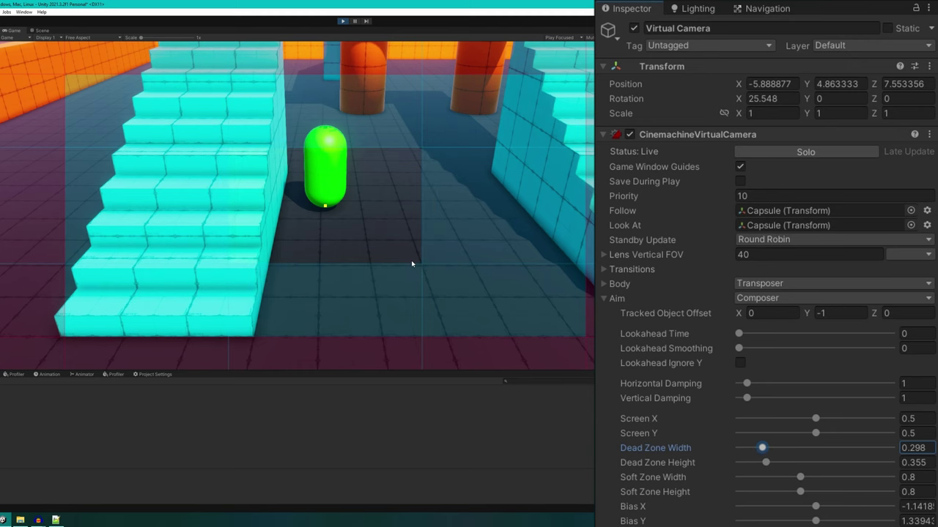
{"action": "key", "text": "s"}
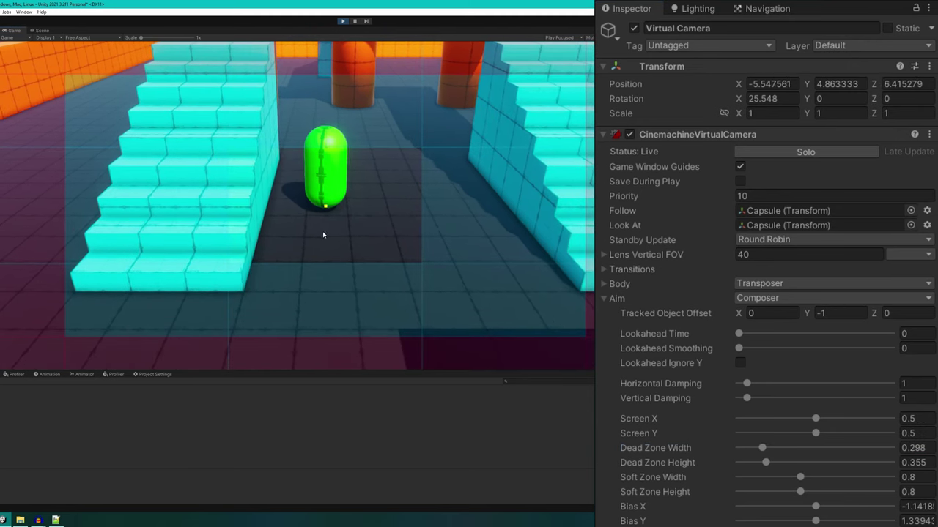
{"action": "key", "text": "s"}
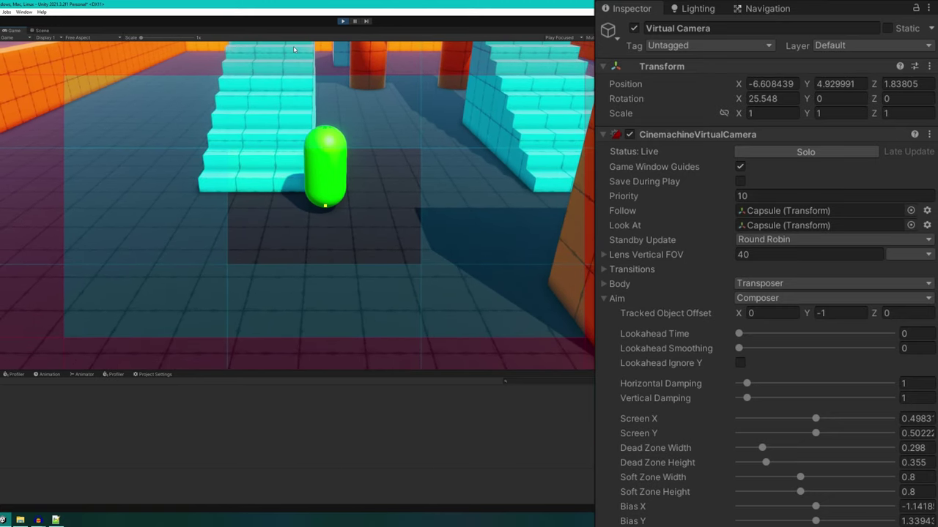
Step: Run the capsule up the stairs and along the platform while the camera follows
{"action": "key", "text": "w"}
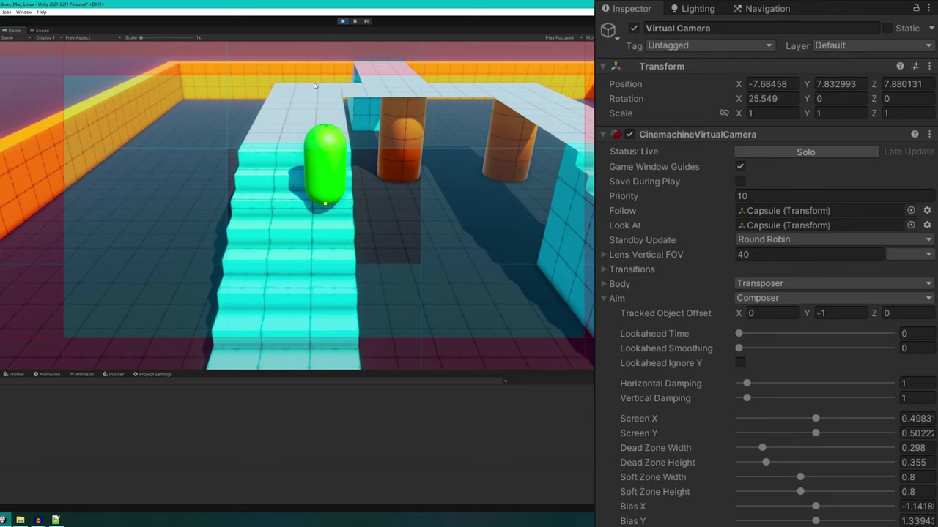
{"action": "key", "text": "w"}
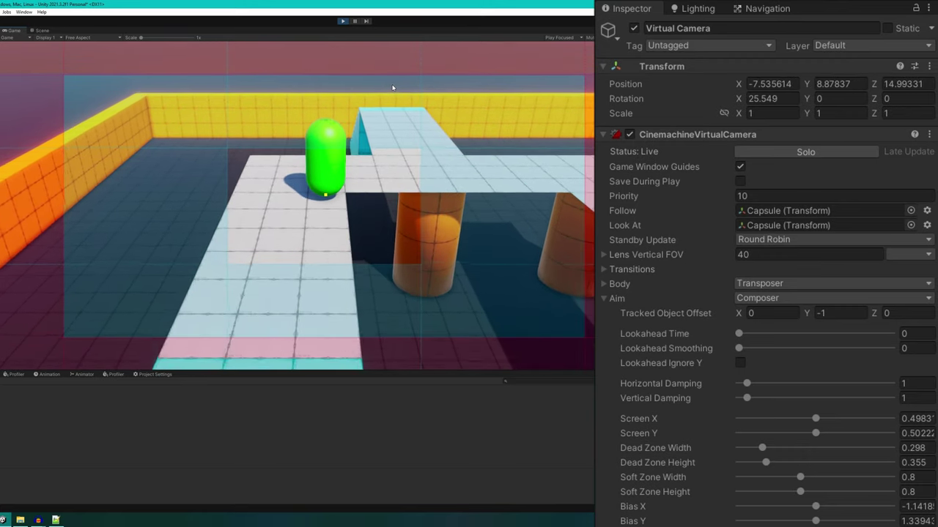
{"action": "key", "text": "w"}
{"action": "key", "text": "d"}
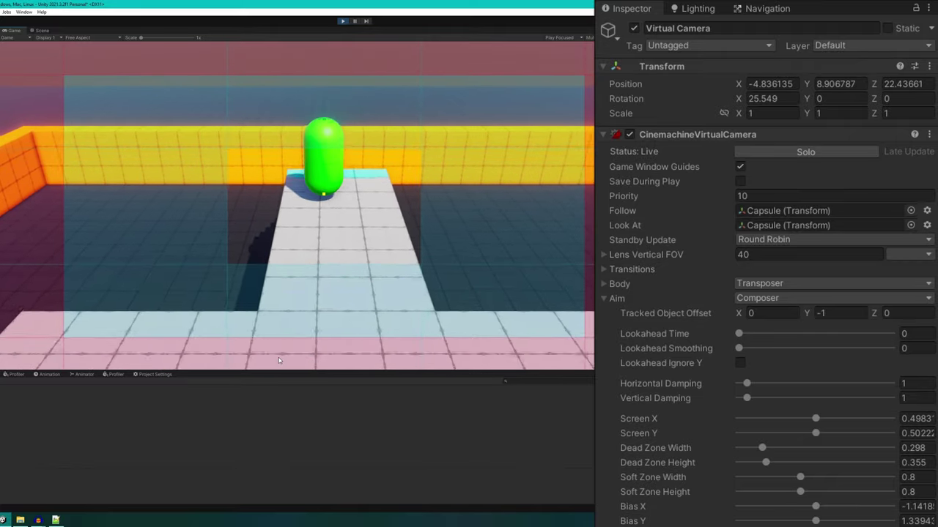
{"action": "key", "text": "w"}
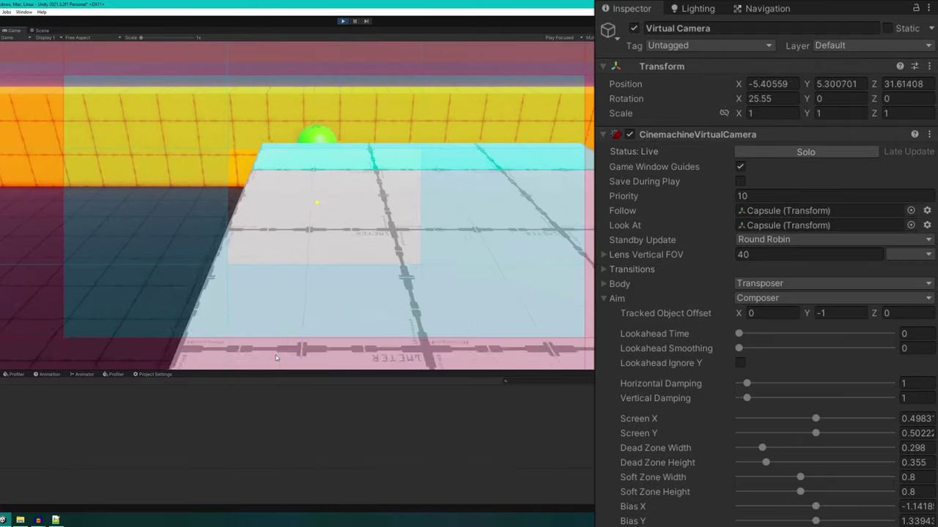
{"action": "key", "text": "w"}
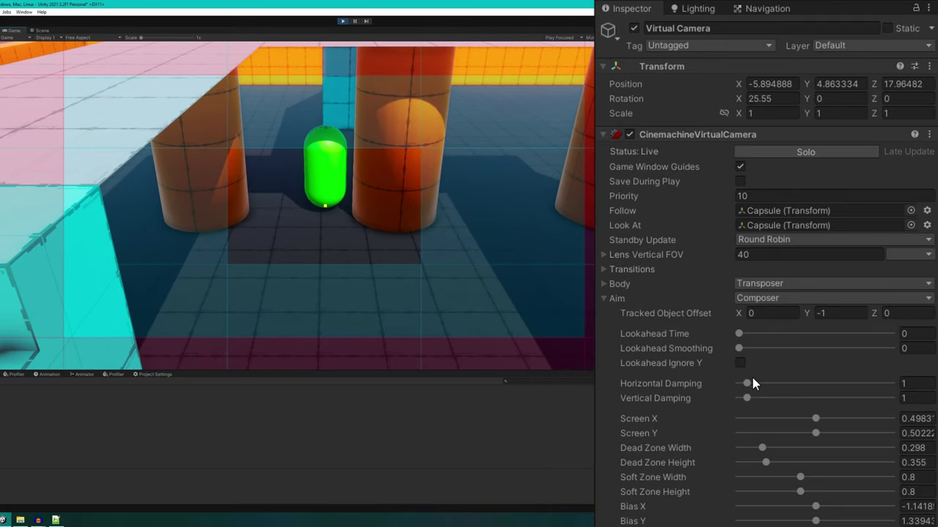
Step: Set horizontal and vertical damping to 15.97, lookahead time to 1 and smoothing to 30
{"action": "left_click_drag", "start_coordinate": [752, 384], "coordinate": [861, 398]}
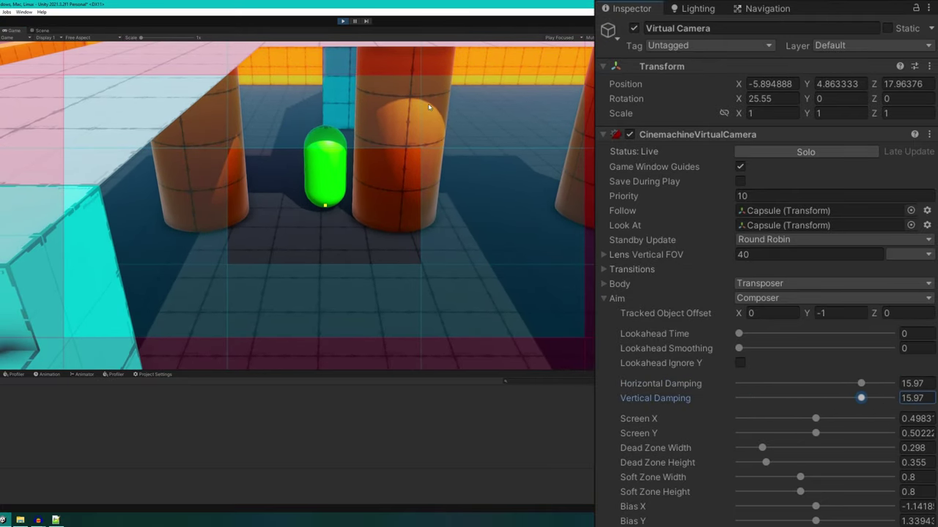
{"action": "left_click_drag", "start_coordinate": [738, 333], "coordinate": [892, 334]}
{"action": "left_click_drag", "start_coordinate": [760, 350], "coordinate": [896, 356]}
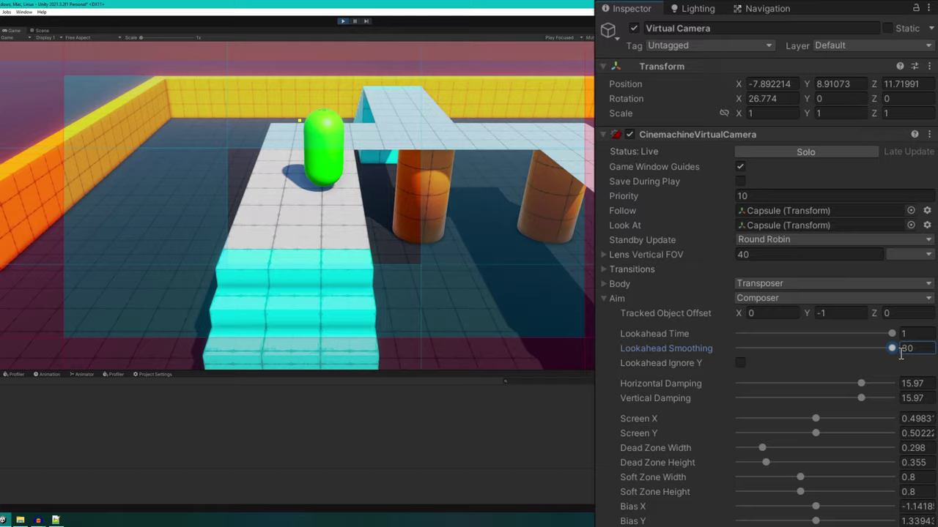
{"action": "left_click", "coordinate": [541, 331]}
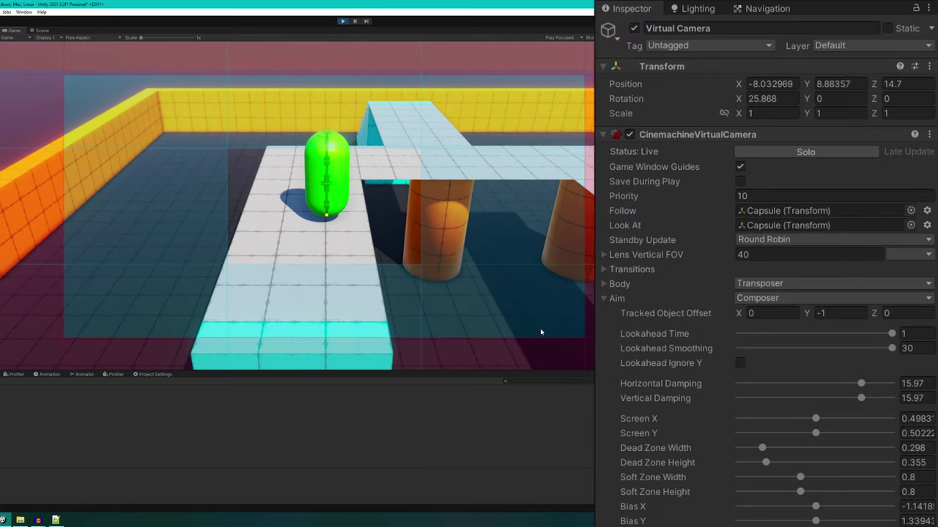
Step: Drive the capsule through the corridor past the pillars and back toward the camera
{"action": "key", "text": "s"}
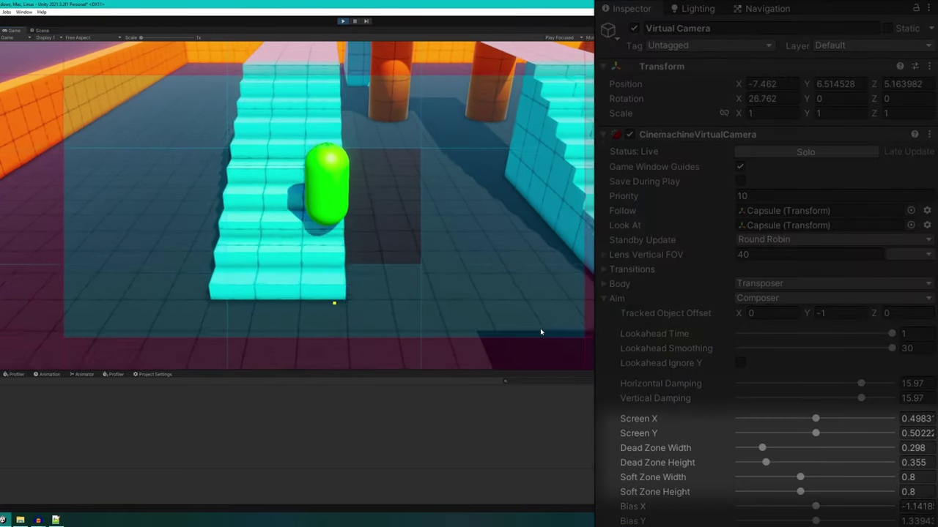
{"action": "key", "text": "w"}
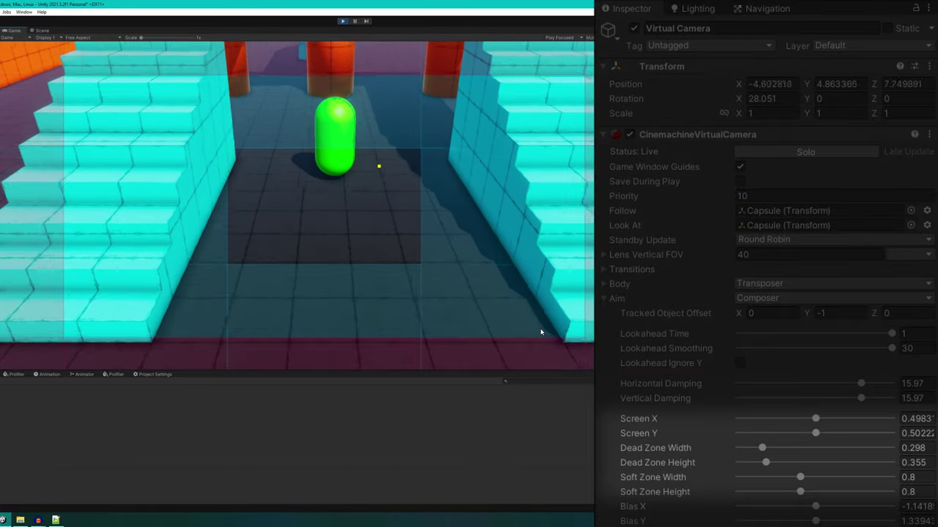
{"action": "key", "text": "w"}
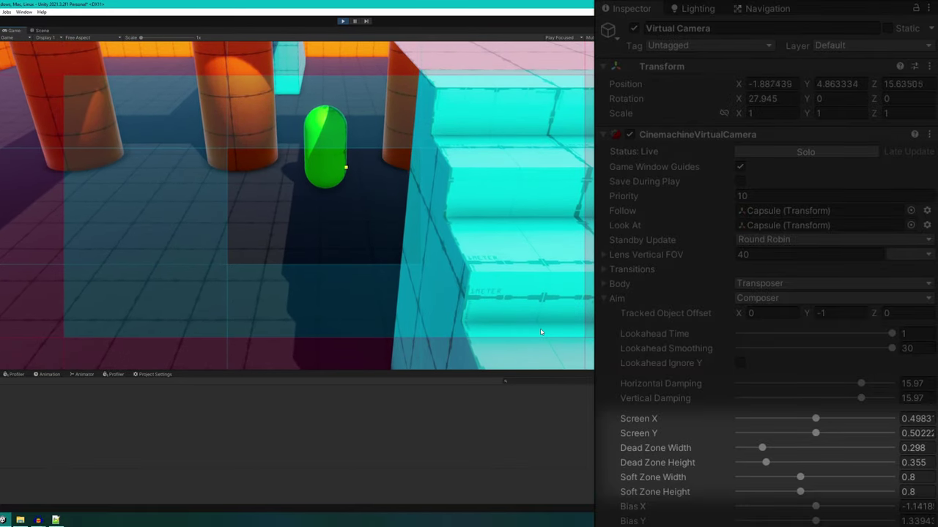
{"action": "key", "text": "s"}
{"action": "key", "text": "s"}
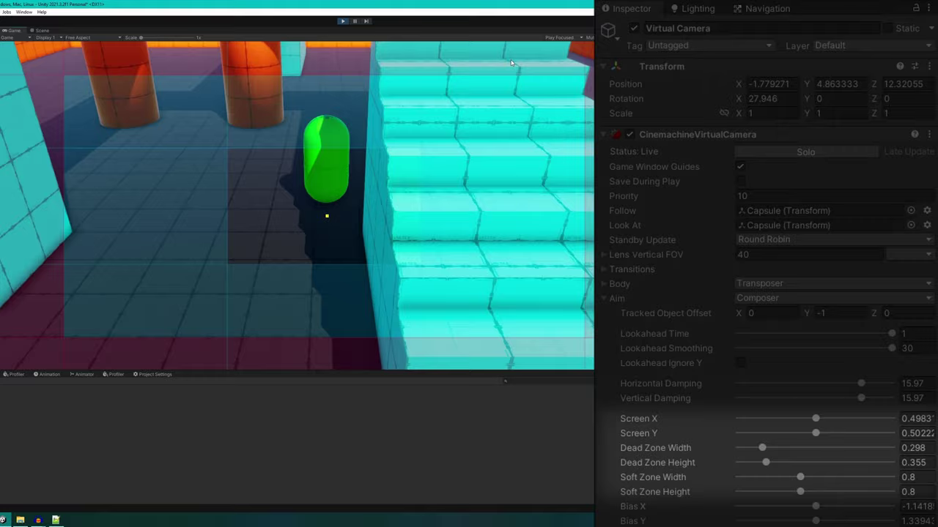
{"action": "key", "text": "s"}
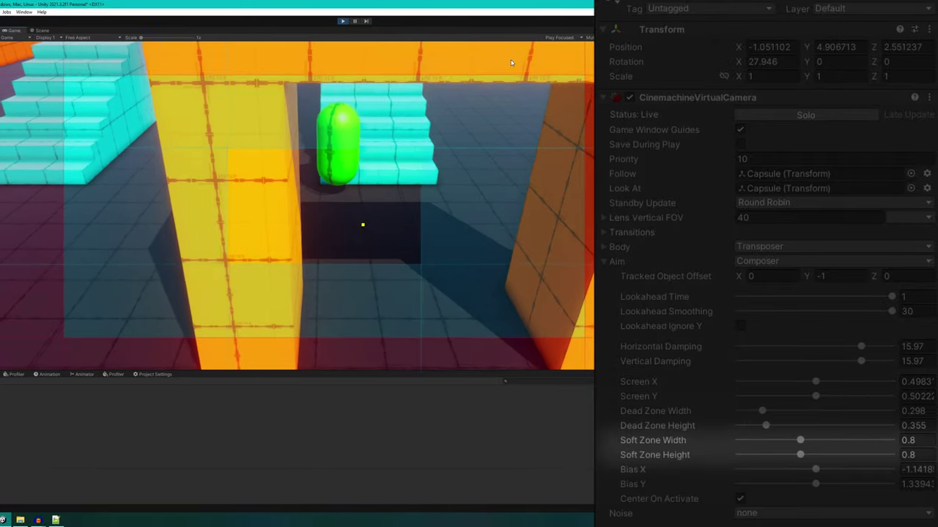
Step: Set the Composer's Lookahead Time and Lookahead Smoothing both to 0
{"action": "key", "text": "w"}
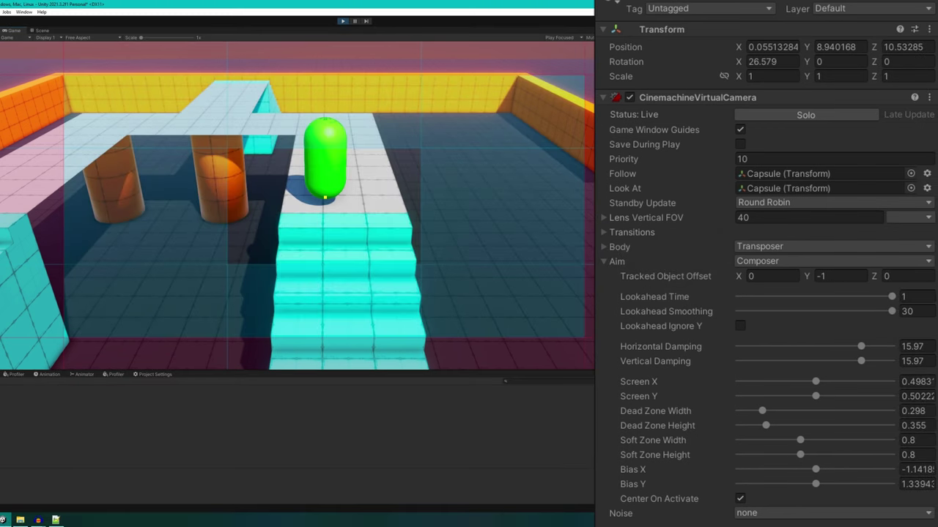
{"action": "left_click", "coordinate": [916, 296]}
{"action": "type", "text": "0"}
{"action": "key", "text": "Tab"}
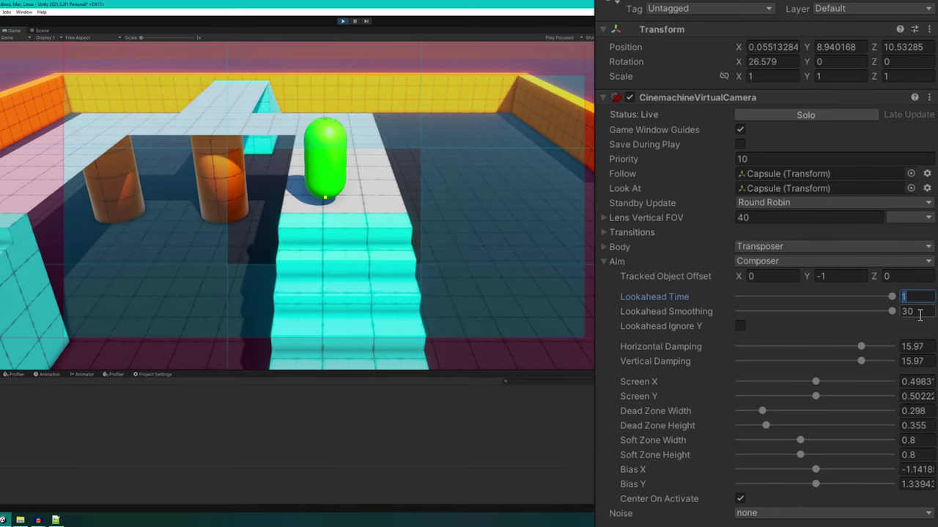
{"action": "type", "text": "0"}
Step: Set Horizontal and Vertical Damping both to 1, leaving the dead zone width unchanged
{"action": "left_click", "coordinate": [921, 346]}
{"action": "type", "text": "1"}
{"action": "key", "text": "Tab"}
{"action": "type", "text": "1"}
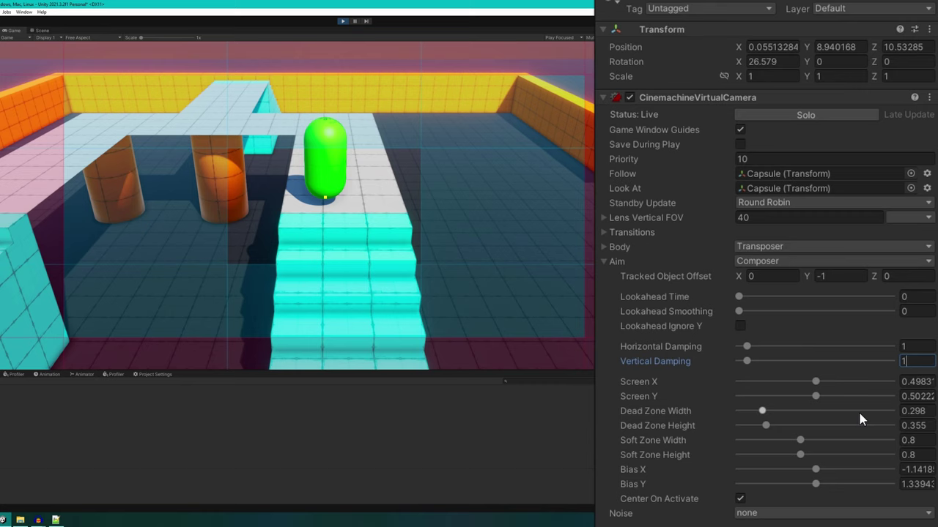
{"action": "left_click", "coordinate": [912, 411]}
{"action": "key", "text": "Escape"}
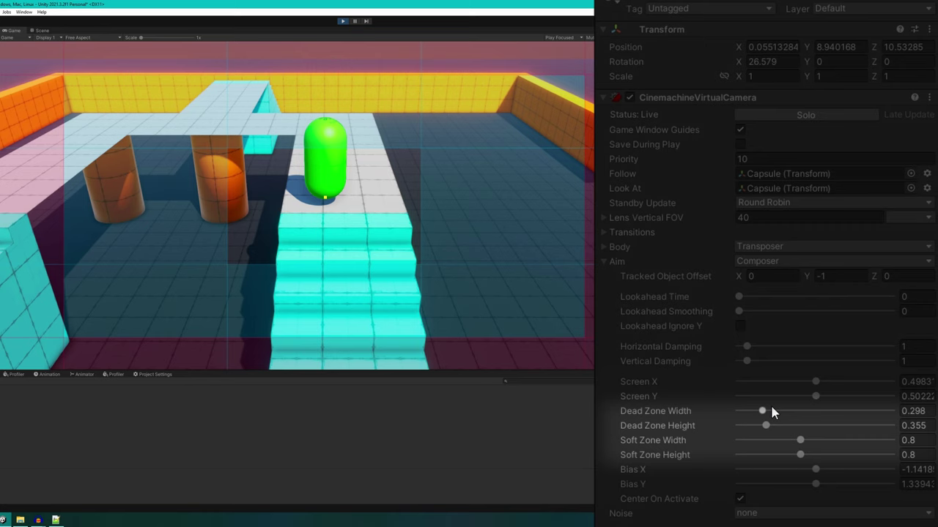
Step: Shrink the dead zone and set soft zone width to 0.072, then drive the capsule to check framing
{"action": "left_click_drag", "start_coordinate": [771, 412], "coordinate": [747, 454]}
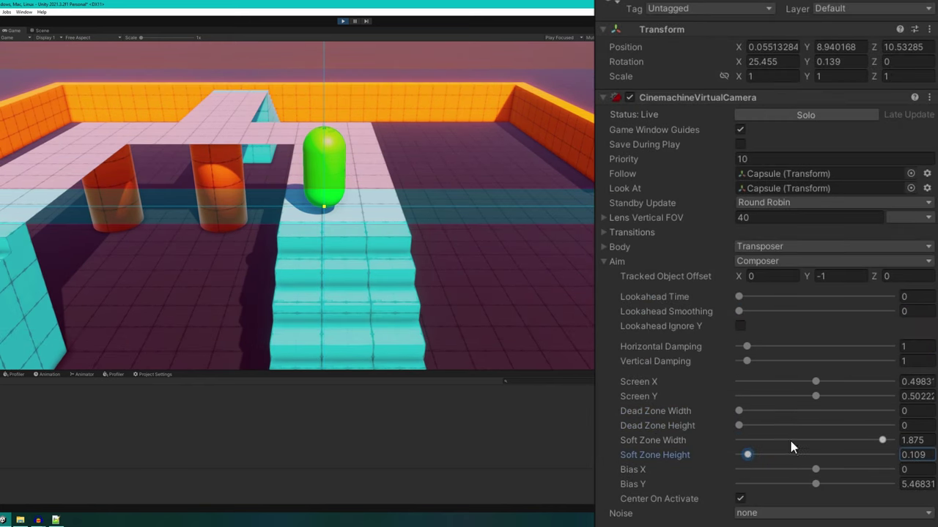
{"action": "left_click_drag", "start_coordinate": [886, 438], "coordinate": [748, 449]}
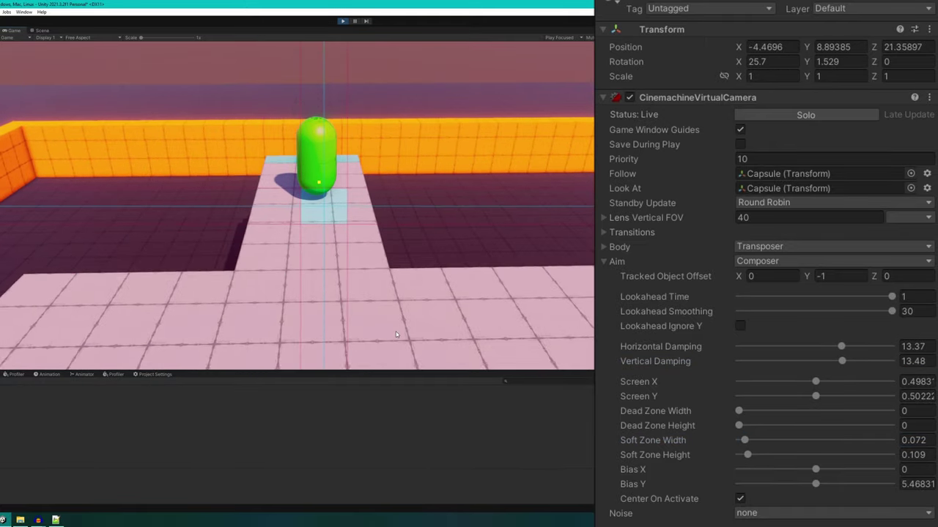
{"action": "key", "text": "w"}
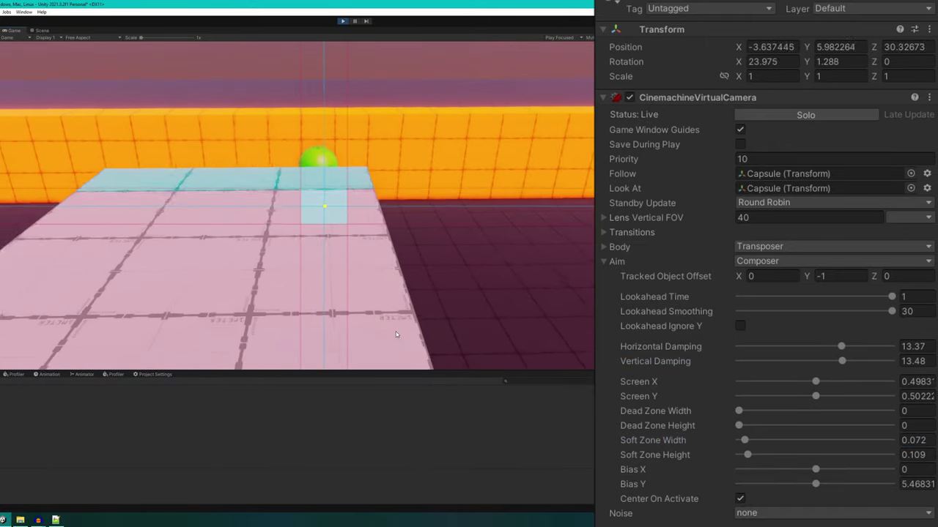
{"action": "key", "text": "s"}
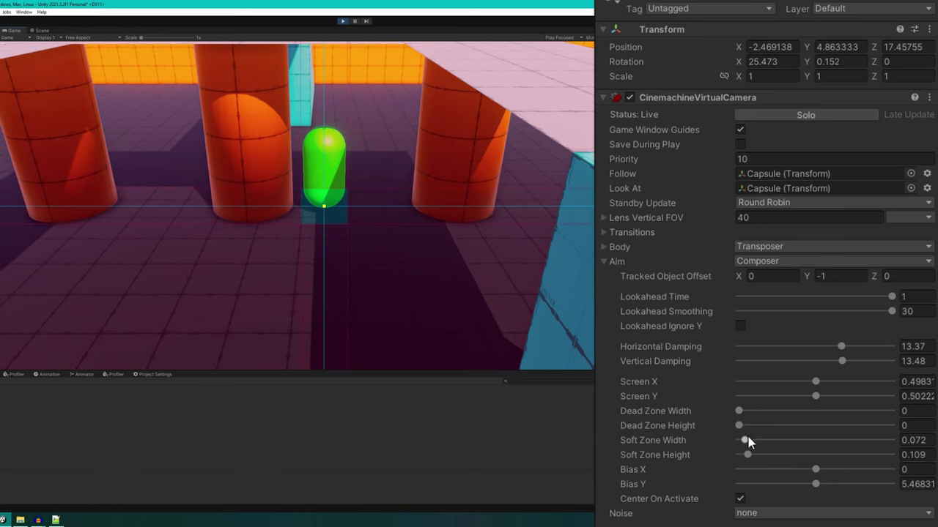
Step: Set the Composer's Soft Zone Width to 0.8
{"action": "double_click", "coordinate": [925, 440]}
{"action": "type", "text": "0.8"}
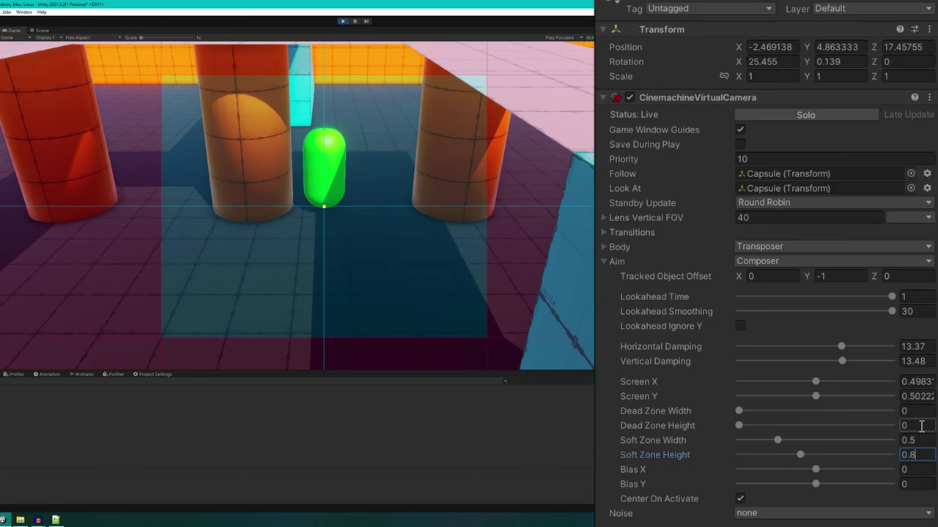
{"action": "left_click", "coordinate": [466, 69]}
Step: Run the capsule toward the orange pillars and along the platform as the camera follows
{"action": "key", "text": "s"}
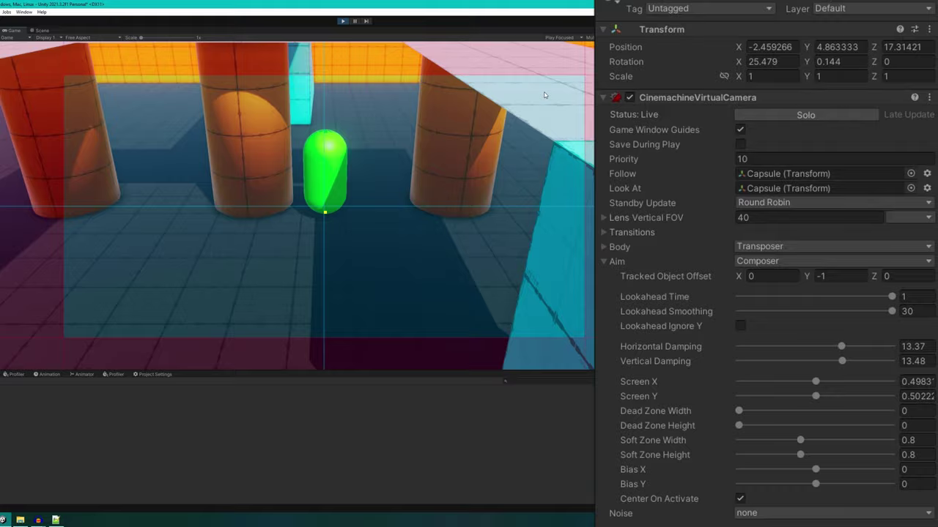
{"action": "key", "text": "w"}
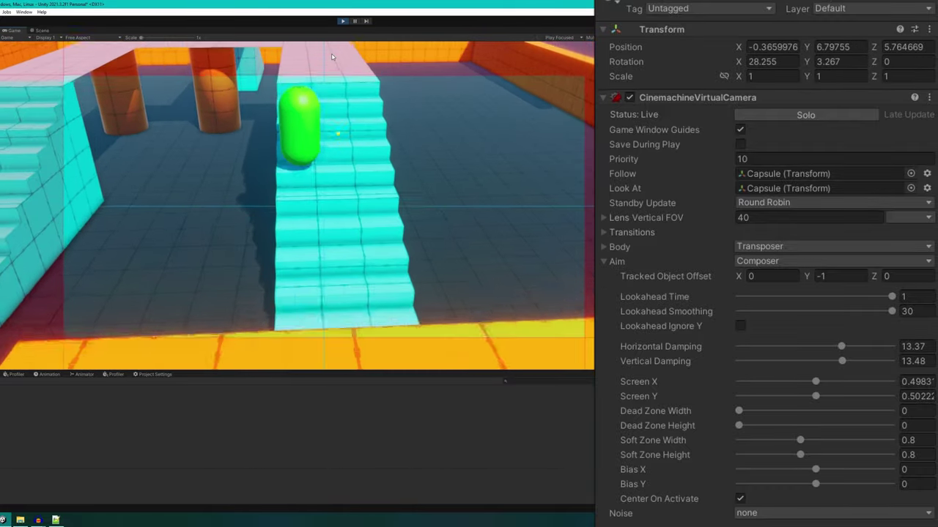
{"action": "key", "text": "w"}
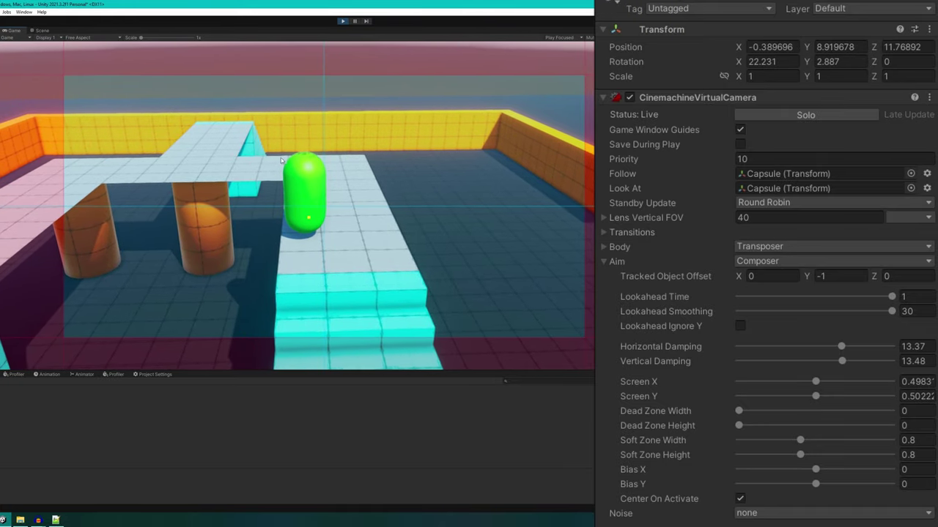
{"action": "key", "text": "w"}
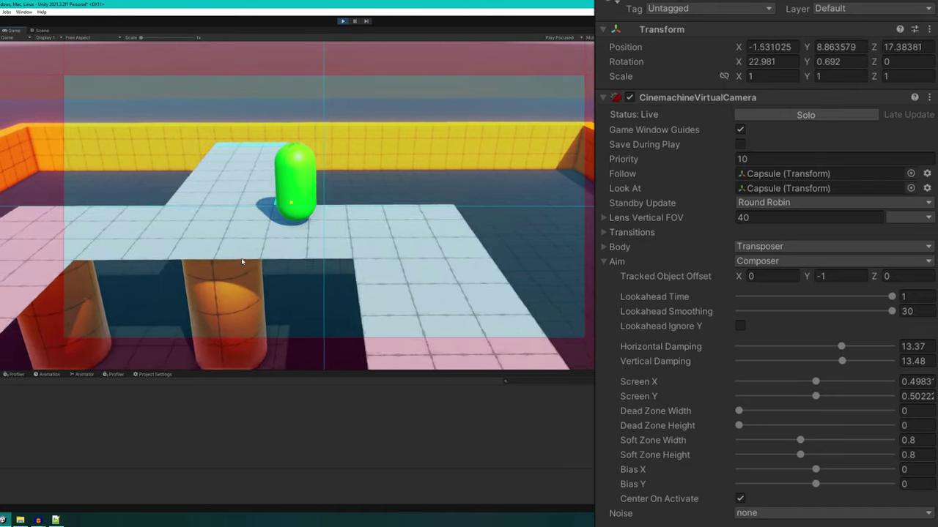